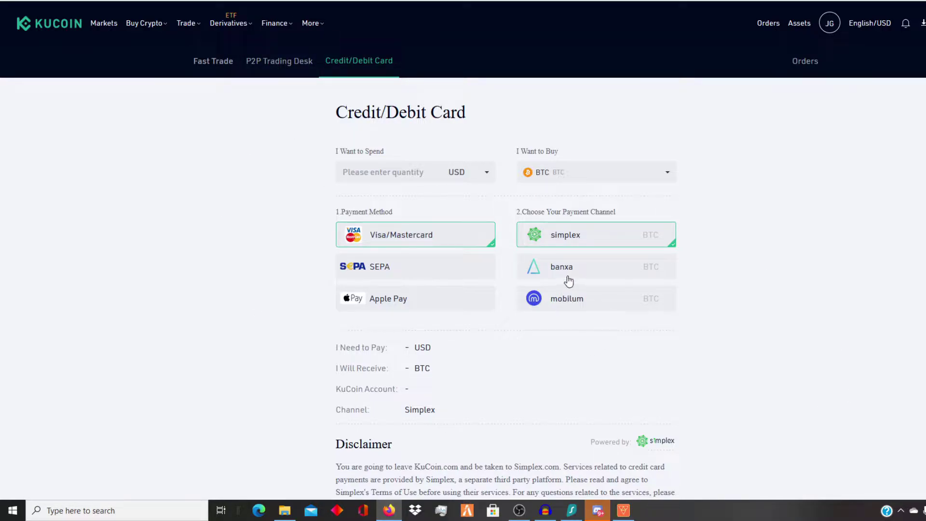
# Step: Expand the 'I Want to Buy' coin list on the card purchase page and scroll down to USDT
pyautogui.click(574, 181)
pyautogui.scroll(-3, 563, 266)
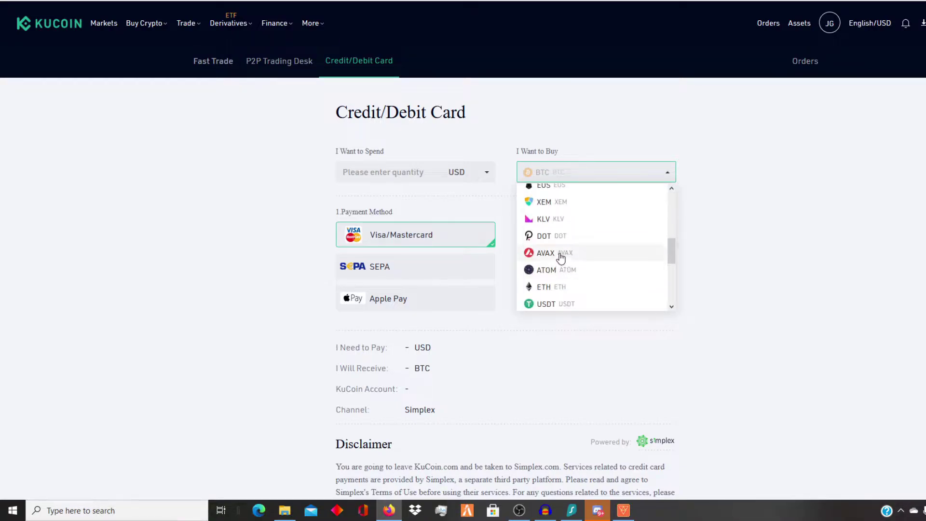
# Step: Choose USDT as the coin to buy and enter 50 USD to spend, above the 30 USD minimum
pyautogui.click(557, 304)
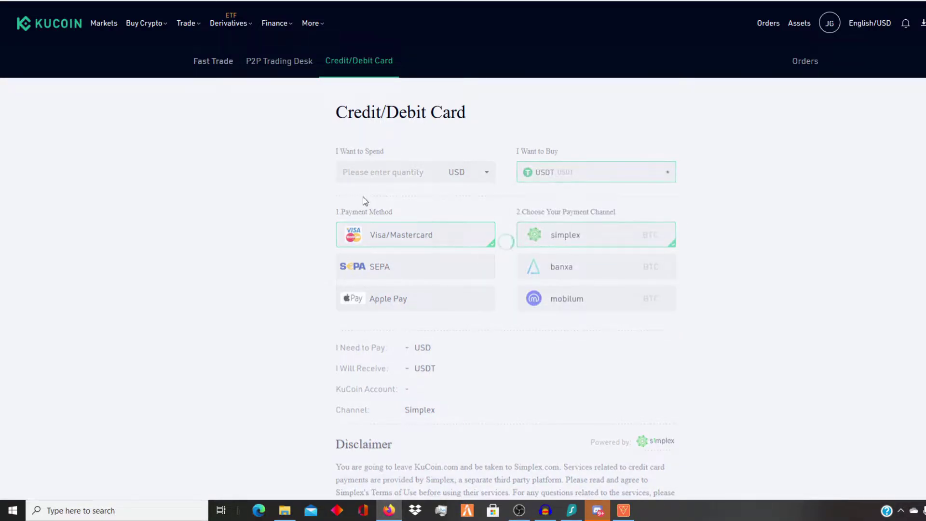
pyautogui.click(396, 171)
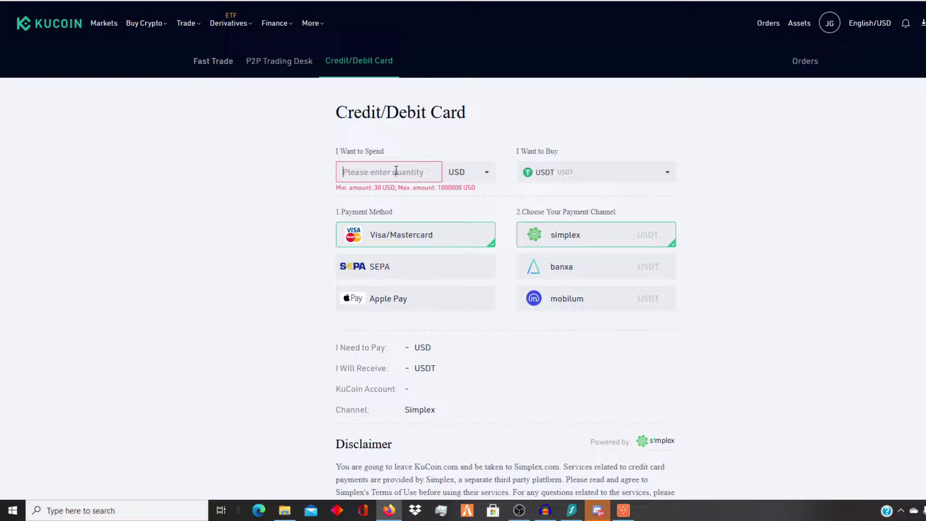
pyautogui.moveTo(374, 187); pyautogui.dragTo(395, 188)
pyautogui.click(392, 170)
pyautogui.write('50')
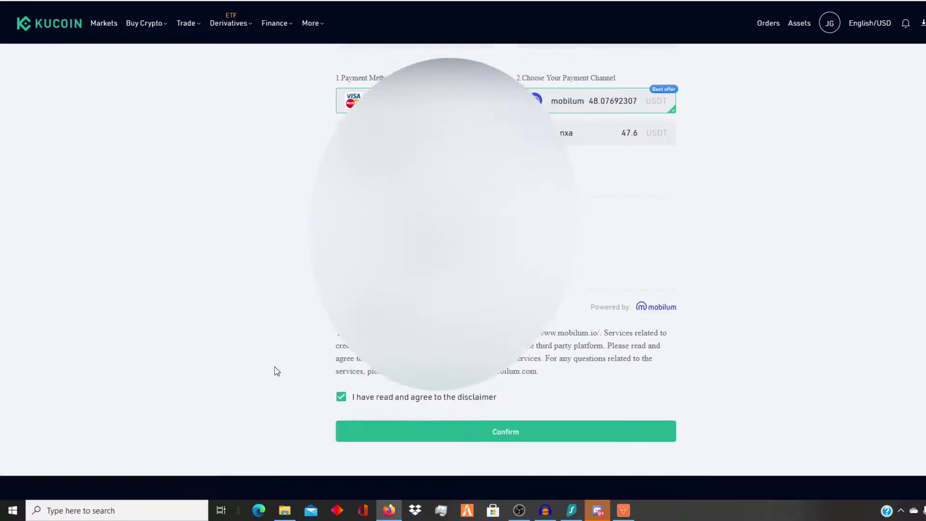
pyautogui.scroll(-1, 275, 372)
pyautogui.scroll(2, 610, 220)
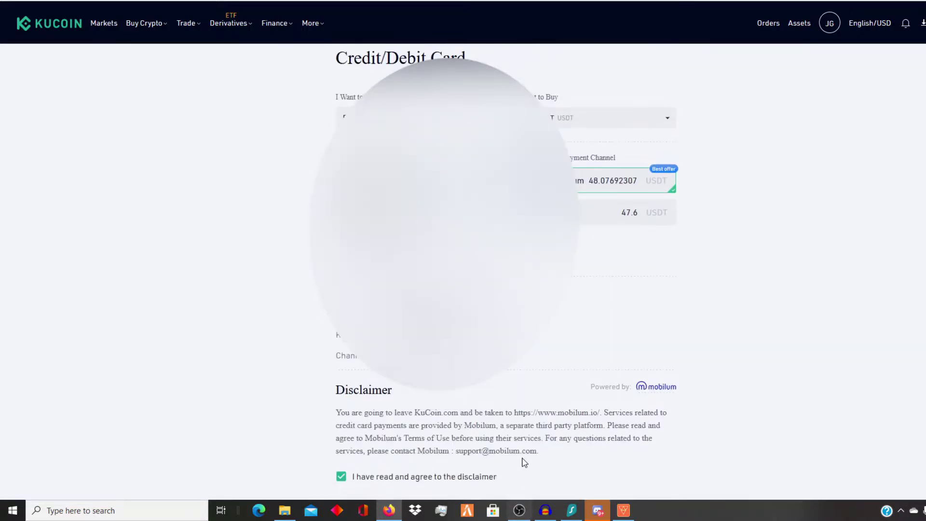
pyautogui.scroll(-2, 610, 226)
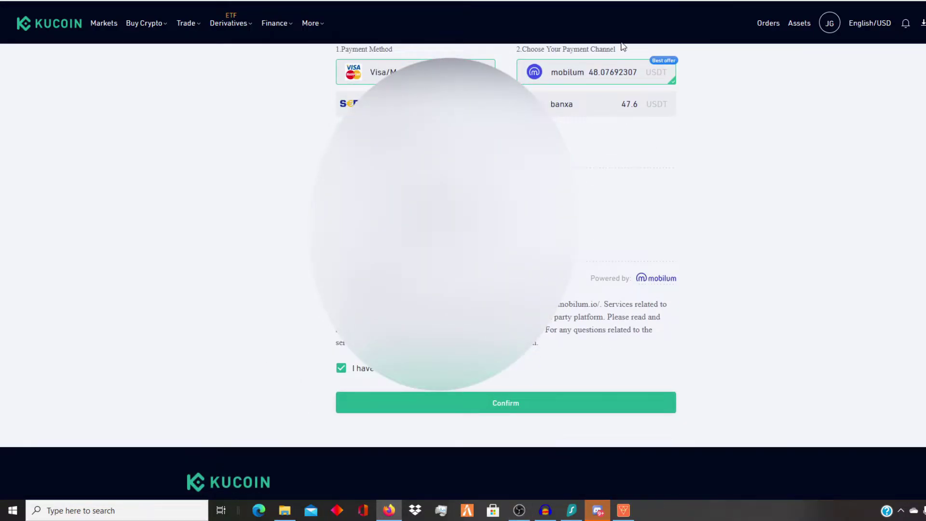
pyautogui.click(471, 410)
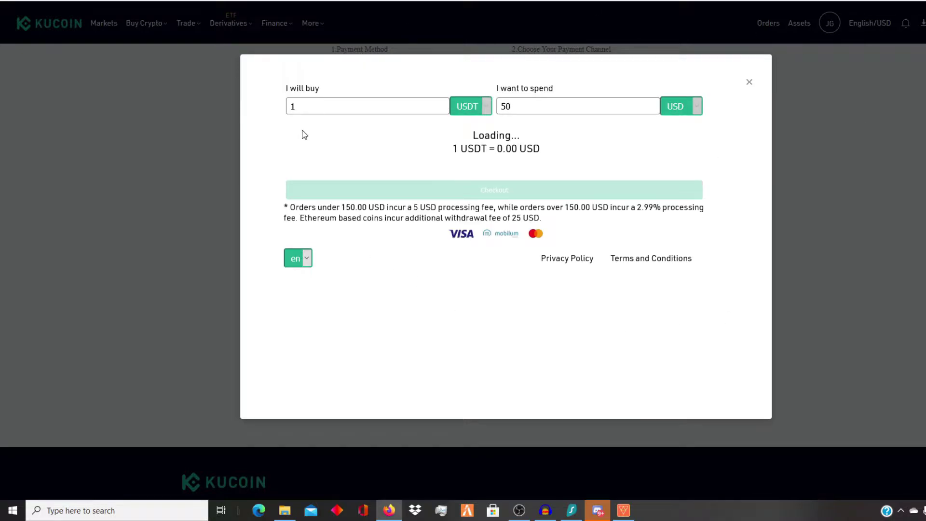
pyautogui.click(749, 83)
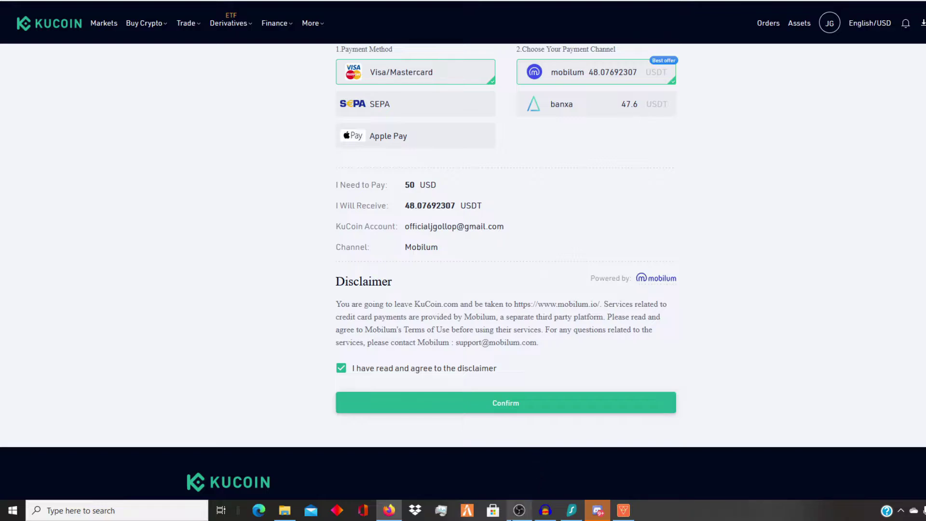
pyautogui.click(519, 510)
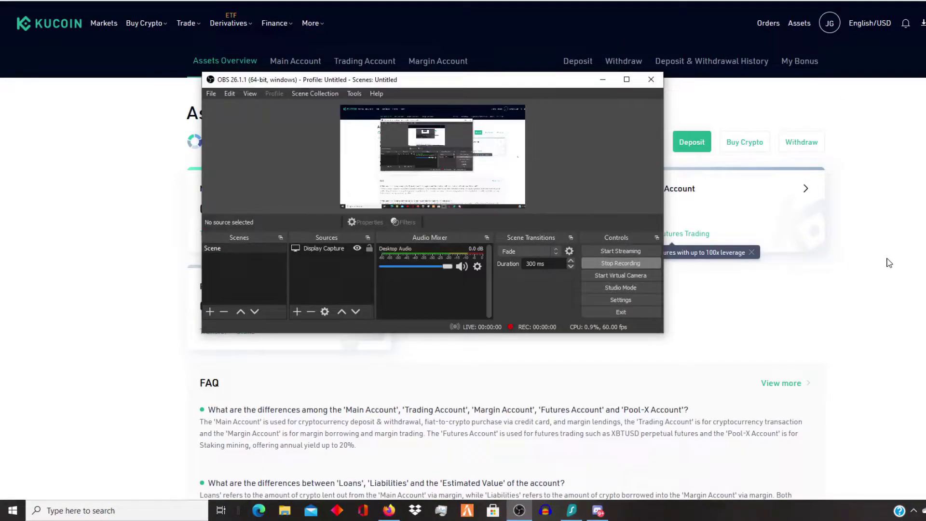
# Step: Go to the Assets Overview, showing 0.00063042 BTC (about 35.27 USD) in the Main Account
pyautogui.click(889, 263)
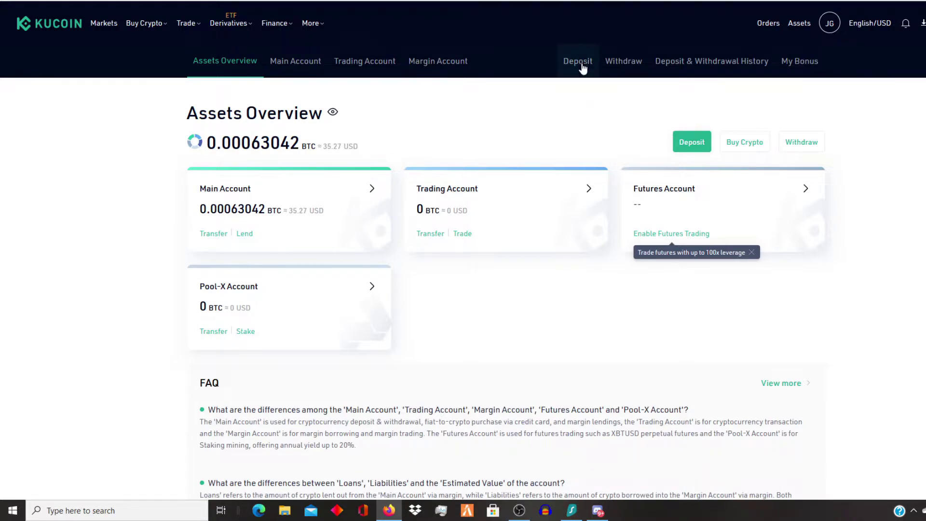
# Step: Set up a USDT withdrawal on TRC20 (1 USDT fee) after comparing ERC20's 100 USDT fee
pyautogui.click(620, 70)
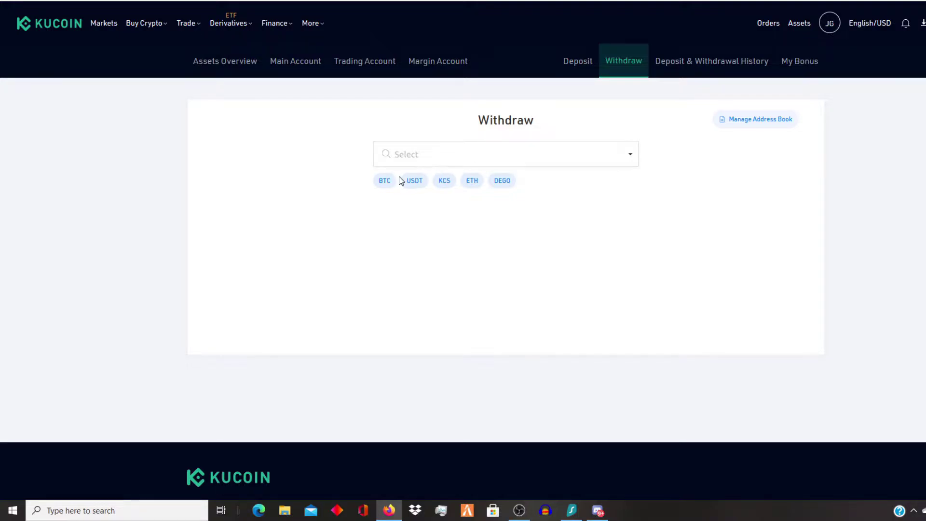
pyautogui.click(429, 154)
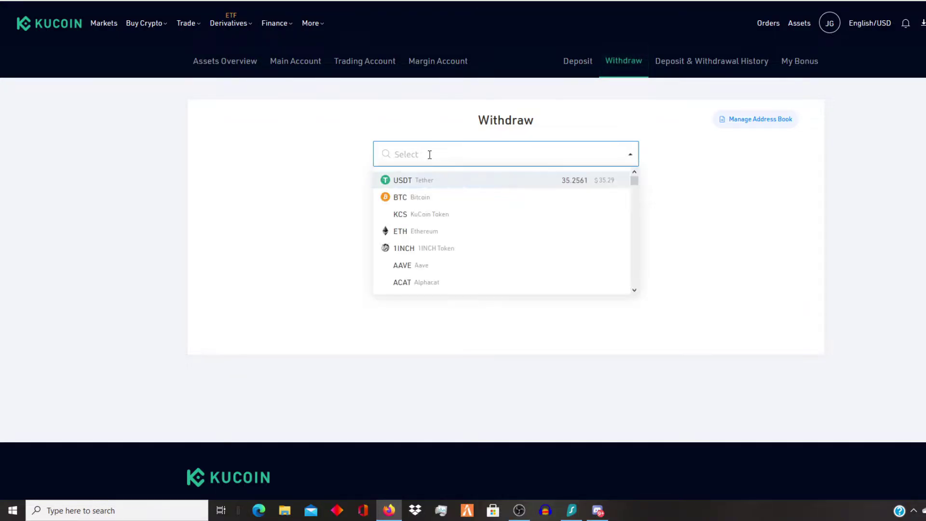
pyautogui.click(411, 182)
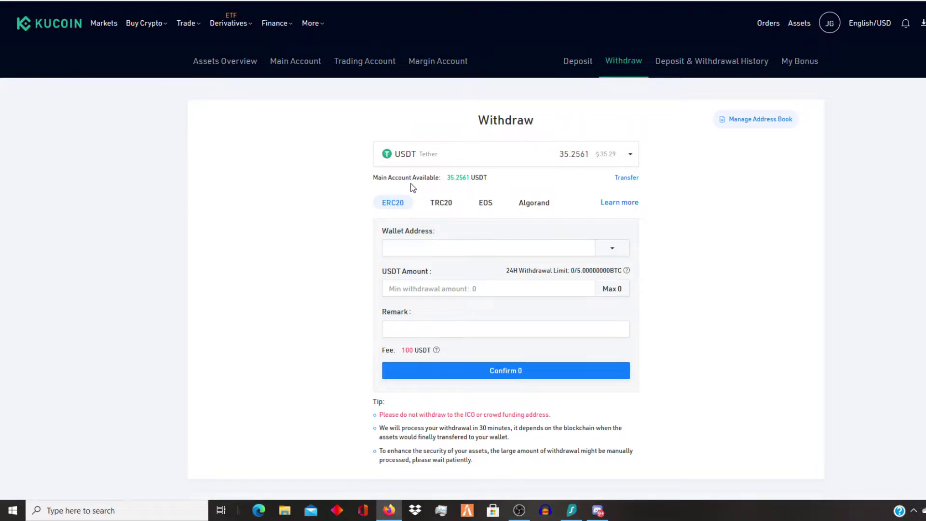
pyautogui.click(451, 203)
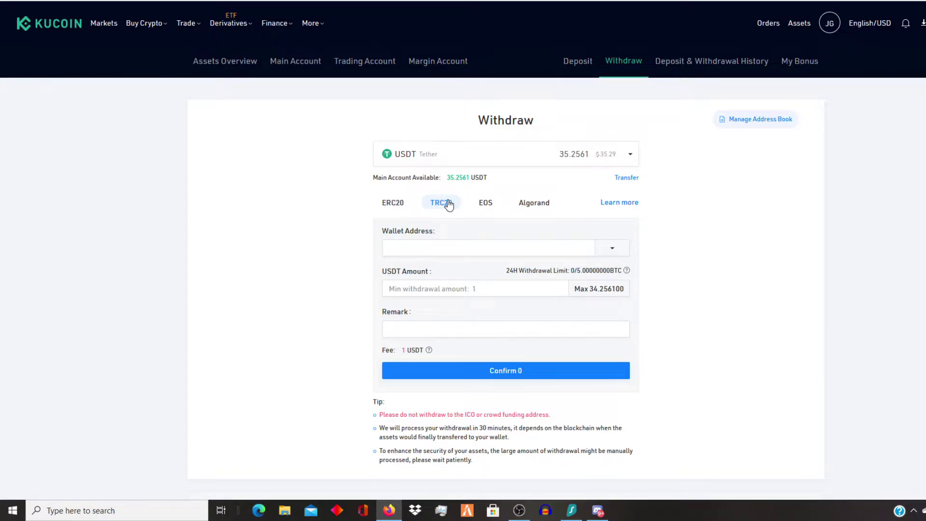
pyautogui.click(394, 206)
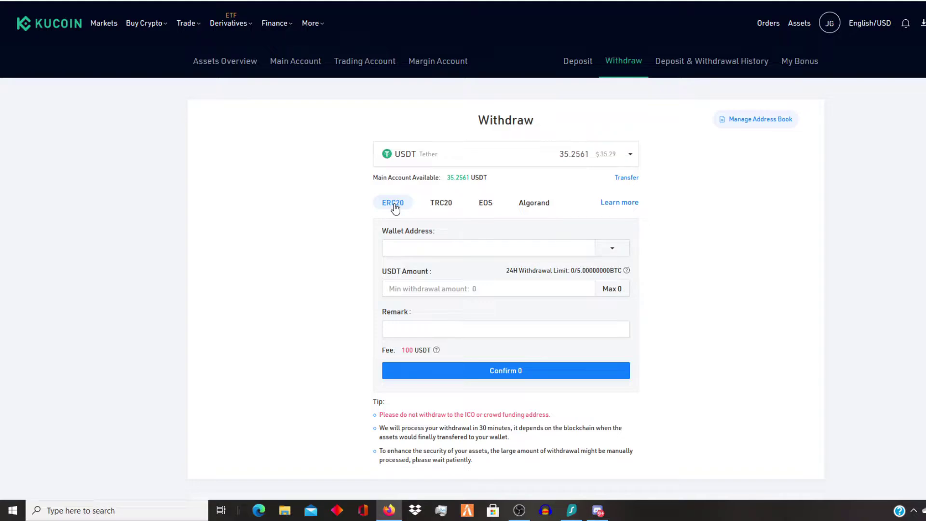
pyautogui.click(436, 202)
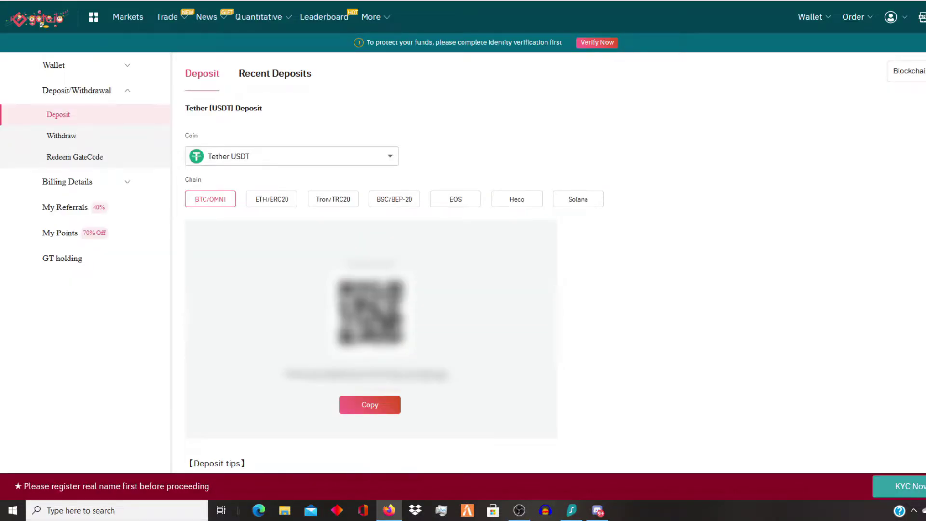
# Step: Keep Tether USDT as the Gate.io deposit coin and select the Tron/TRC20 chain
pyautogui.click(282, 150)
pyautogui.click(486, 213)
pyautogui.click(316, 149)
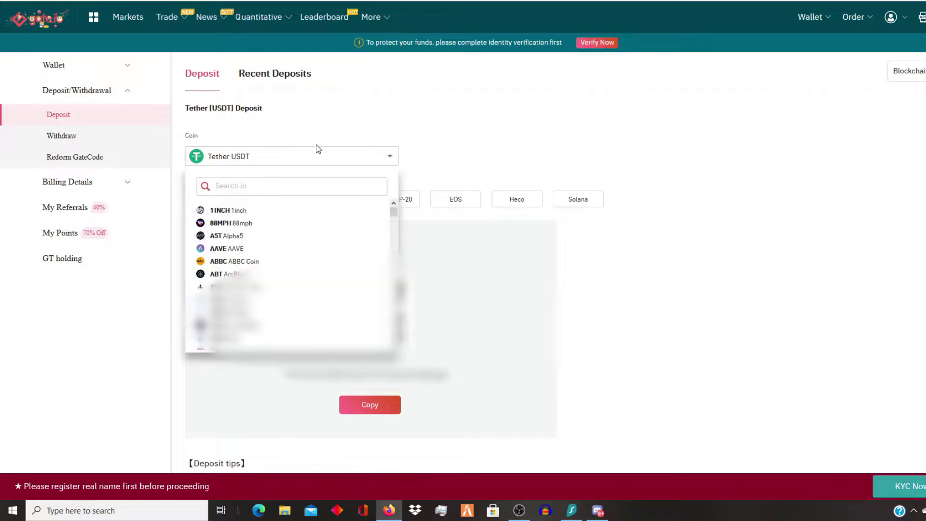
pyautogui.click(397, 137)
pyautogui.click(378, 154)
pyautogui.click(407, 119)
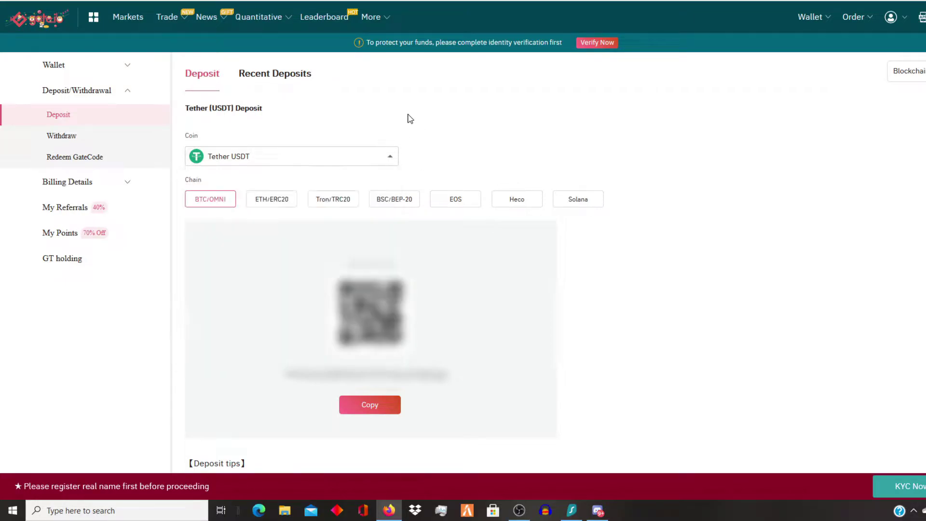
pyautogui.click(325, 203)
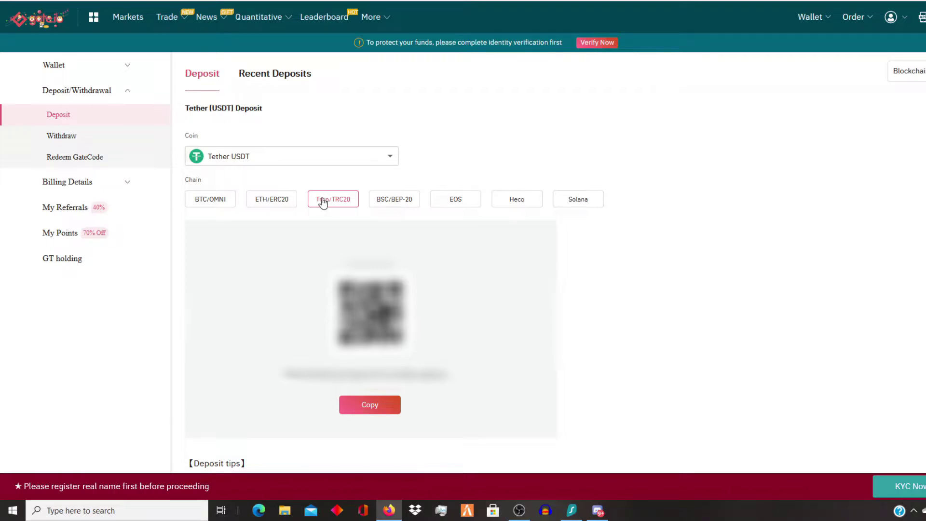
pyautogui.click(270, 160)
pyautogui.click(355, 119)
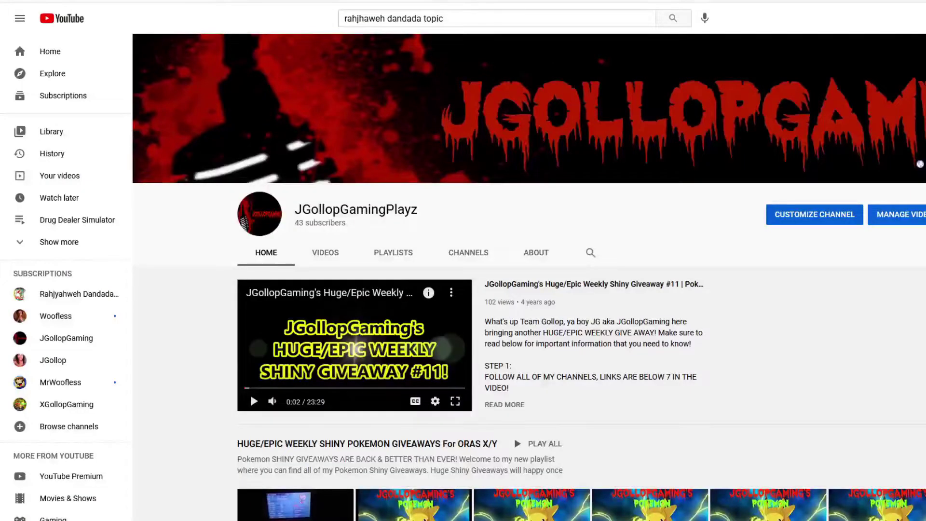
# Step: Highlight the YouTube channel's name and subscriber count, then show its CHANNELS list
pyautogui.moveTo(296, 208); pyautogui.dragTo(359, 229)
pyautogui.click(448, 225)
pyautogui.click(479, 252)
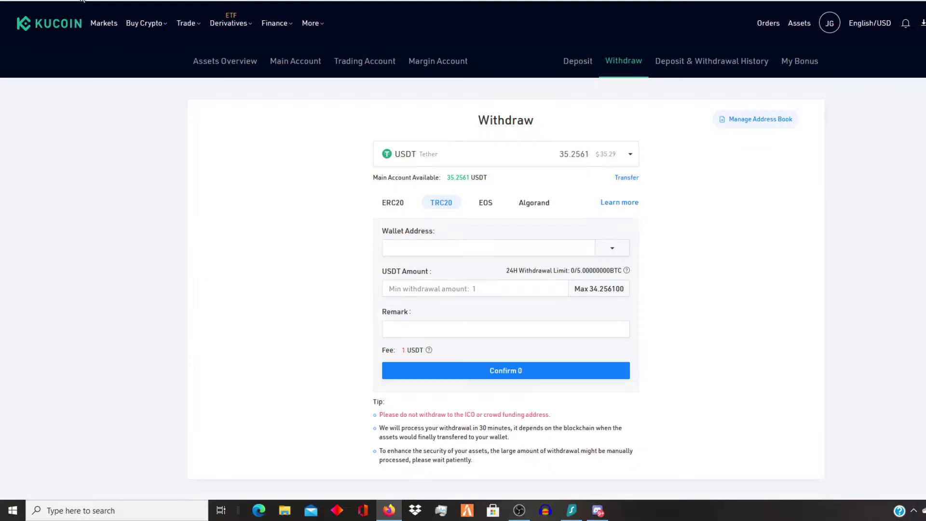
# Step: Paste the copied Gate.io deposit address into the TRC20 withdrawal's Wallet Address field
pyautogui.click(438, 250)
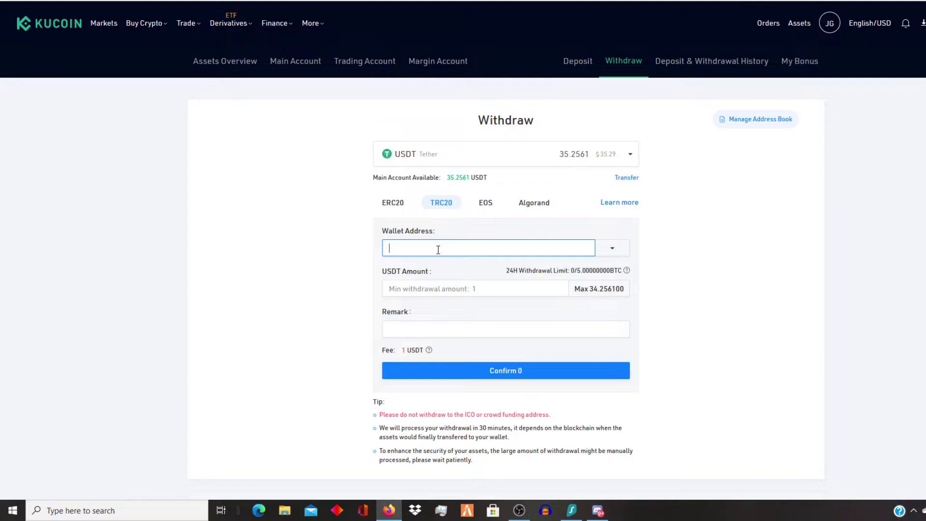
pyautogui.rightClick(438, 249)
pyautogui.click(606, 249)
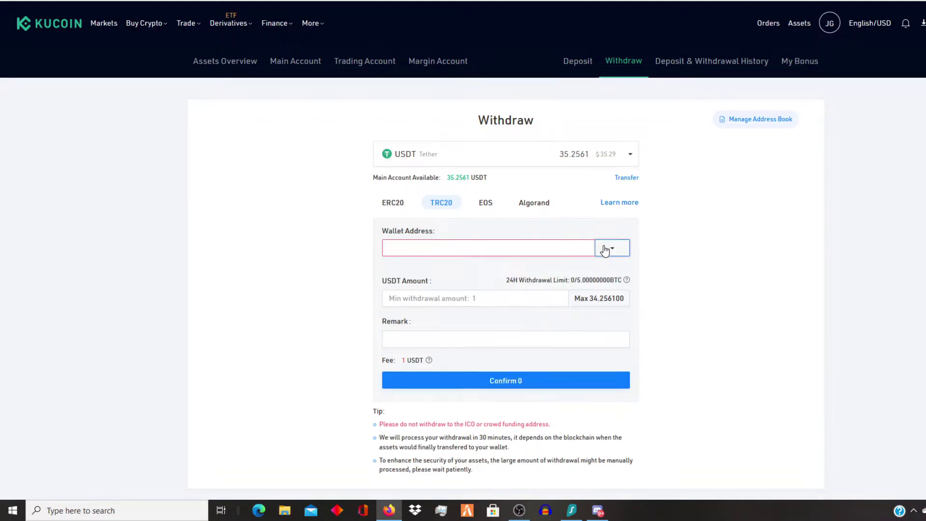
pyautogui.click(605, 249)
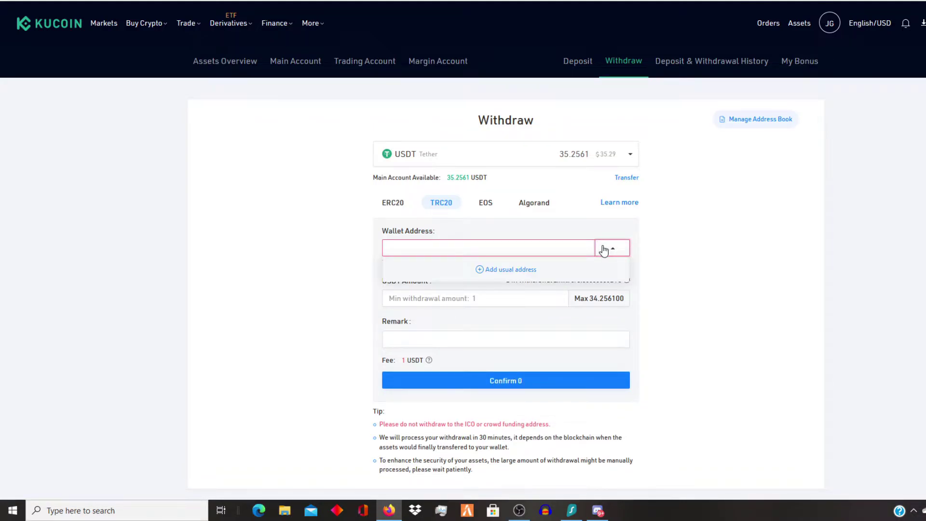
pyautogui.click(466, 248)
pyautogui.rightClick(466, 247)
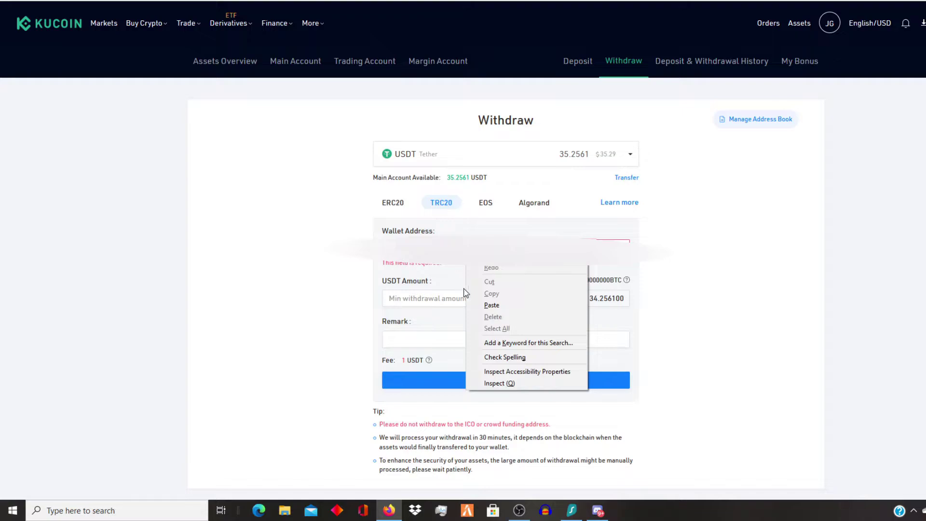
pyautogui.click(498, 306)
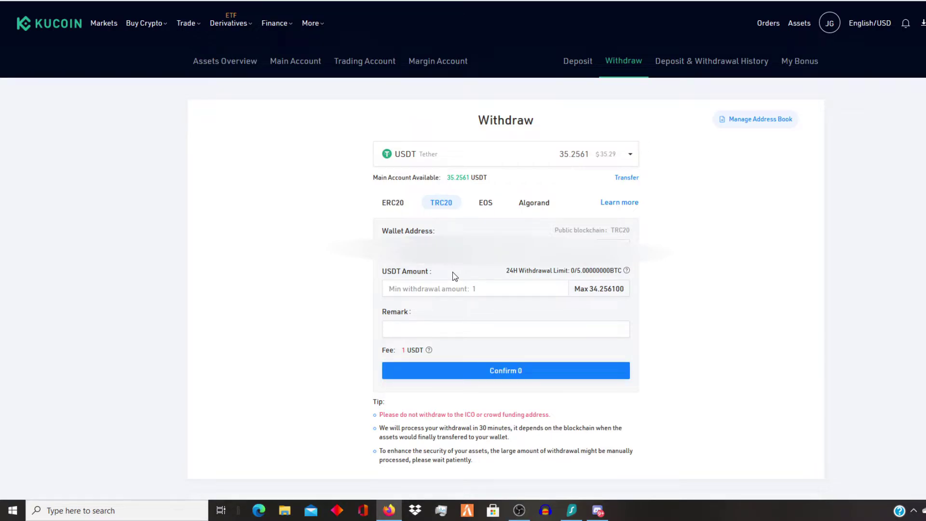
# Step: Fill the withdrawal amount with the 34.256100 USDT maximum and confirm it
pyautogui.click(408, 292)
pyautogui.click(576, 289)
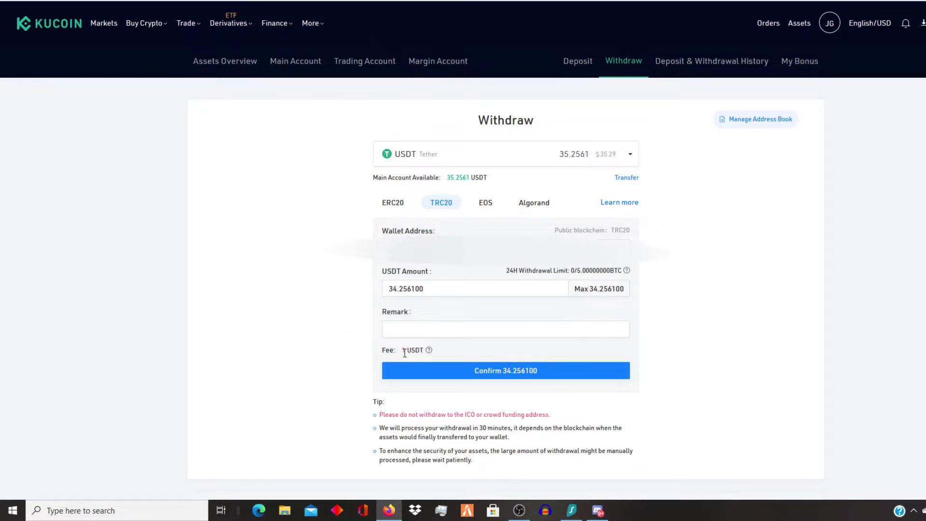
pyautogui.click(434, 370)
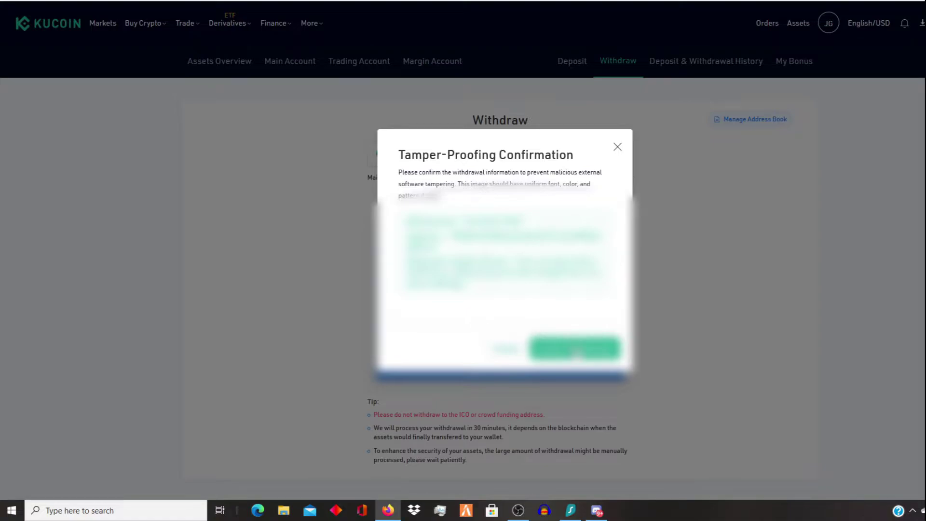
# Step: Approve the withdrawal details, enter the SMS verification code and trading password, and submit
pyautogui.click(577, 349)
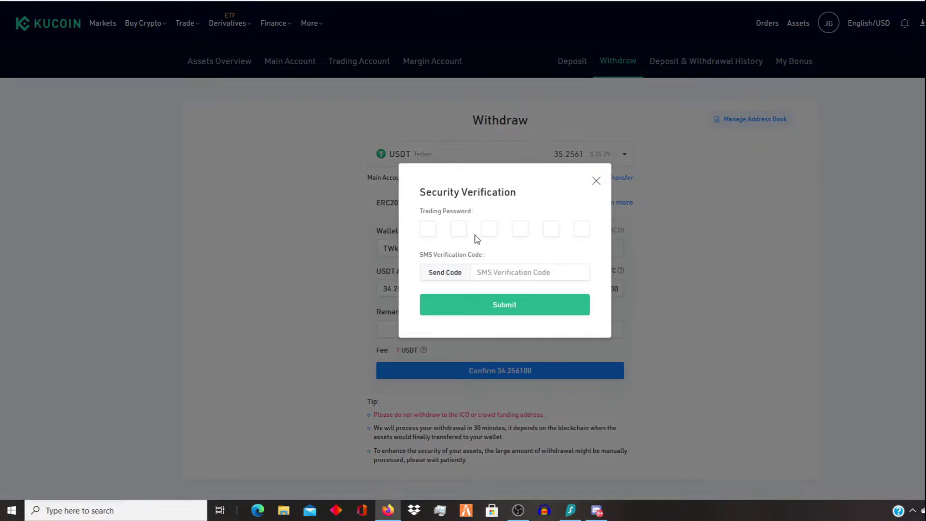
pyautogui.click(458, 278)
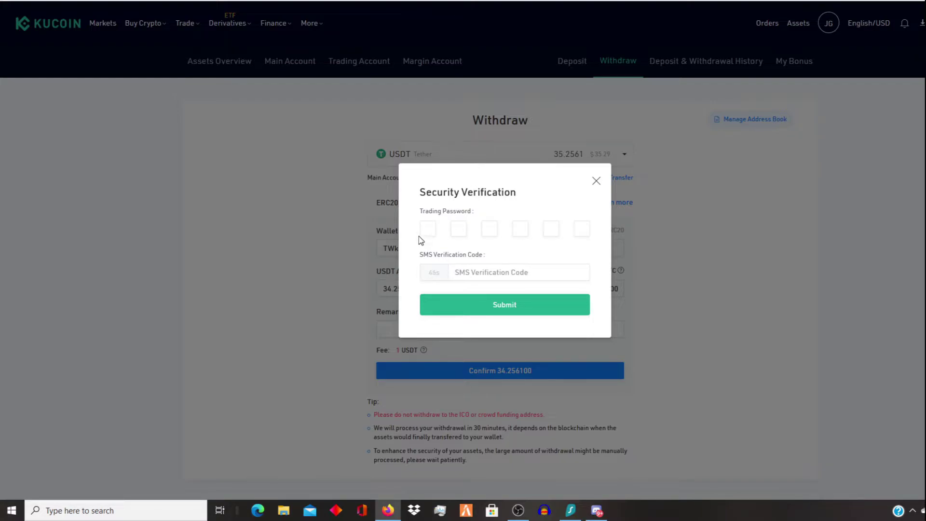
pyautogui.click(484, 275)
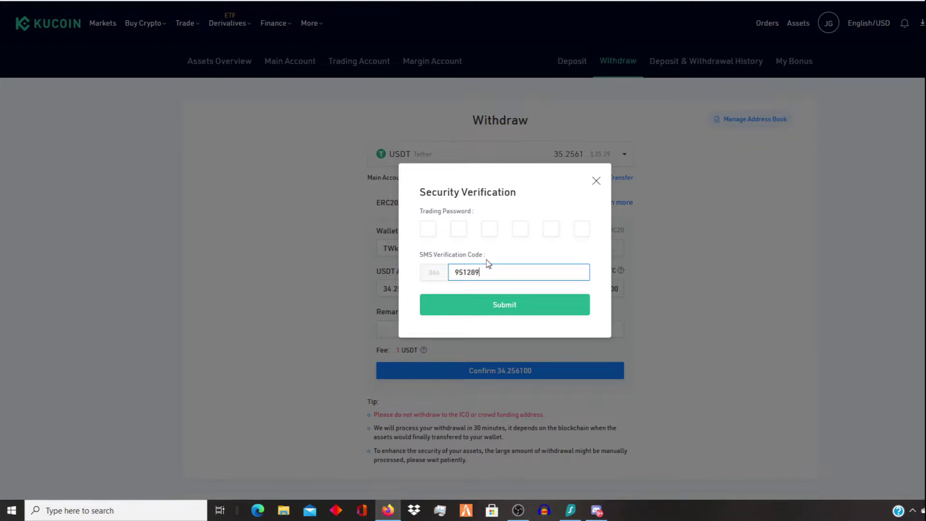
pyautogui.click(432, 225)
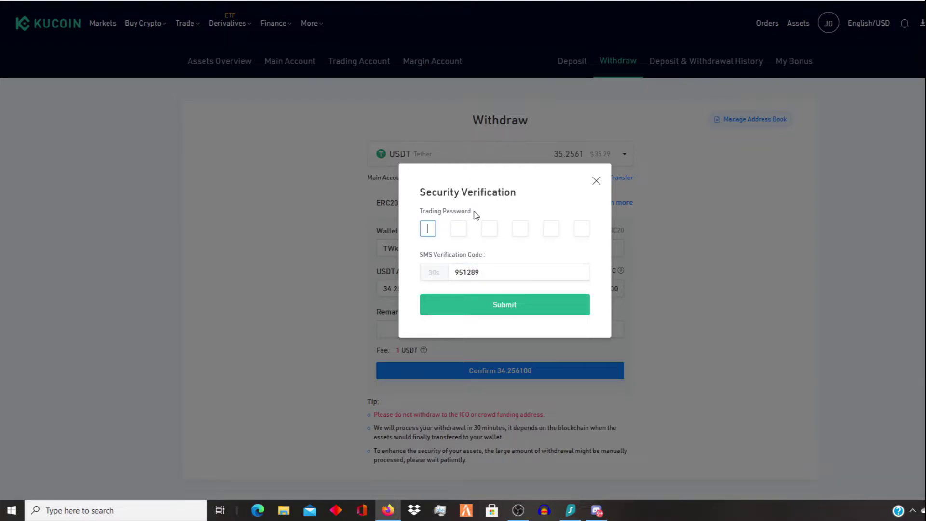
pyautogui.write('*****')
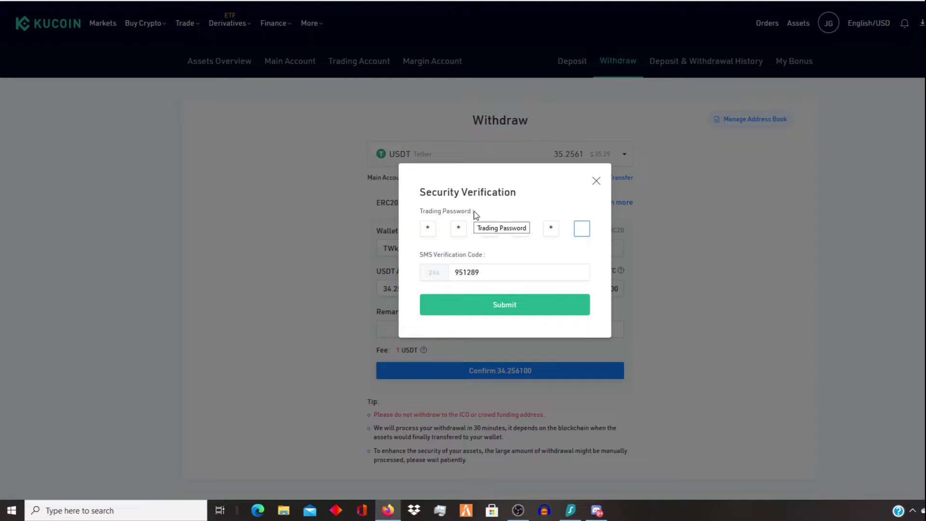
pyautogui.click(555, 304)
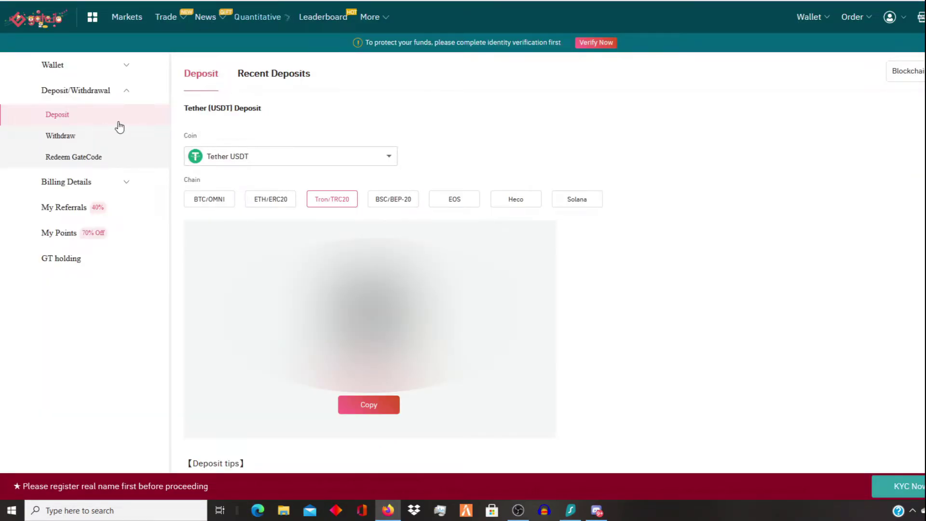
# Step: Expand Wallet in Gate.io's sidebar and view Funds Overview, still at 0.00 USD
pyautogui.click(81, 68)
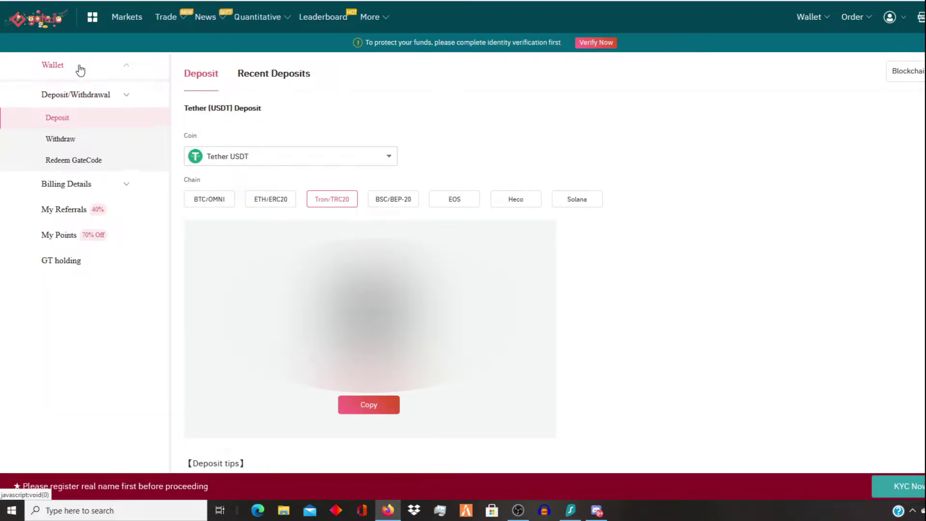
pyautogui.click(62, 90)
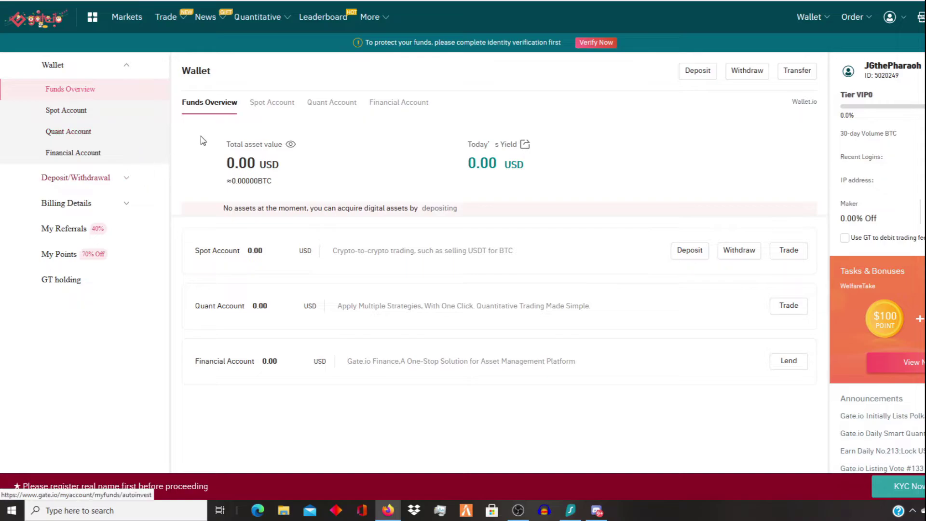
pyautogui.moveTo(68, 19)
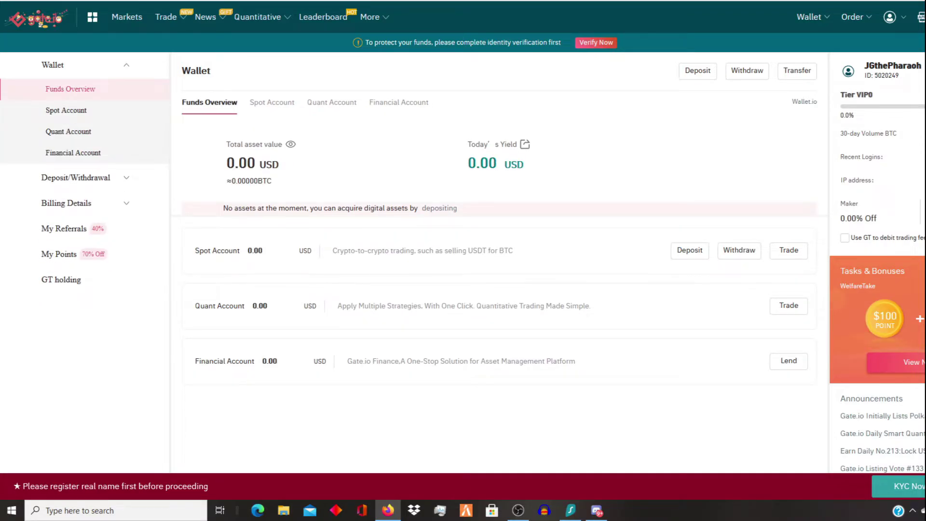
# Step: Check KuCoin's withdrawal history for the 34.2561 USDT withdrawal marked Completed, then return to Gate.io
pyautogui.moveTo(37, 19)
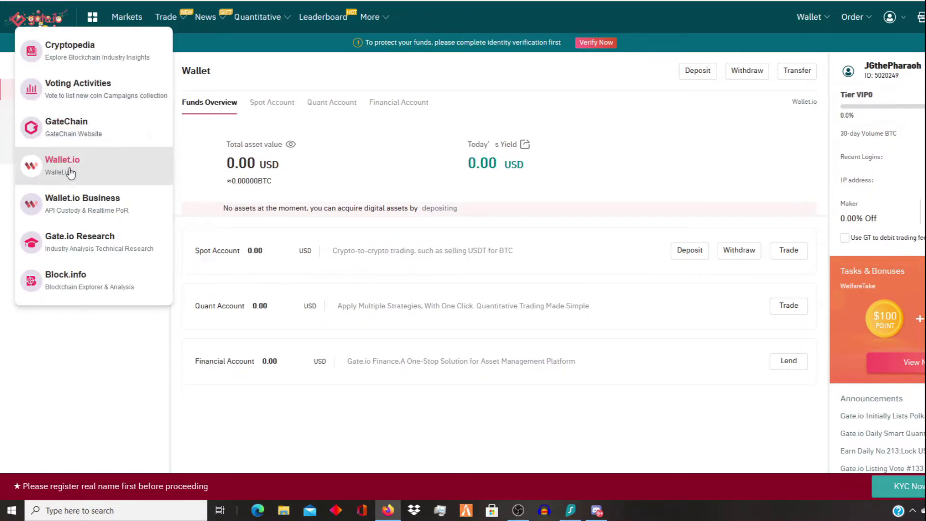
pyautogui.click(77, 171)
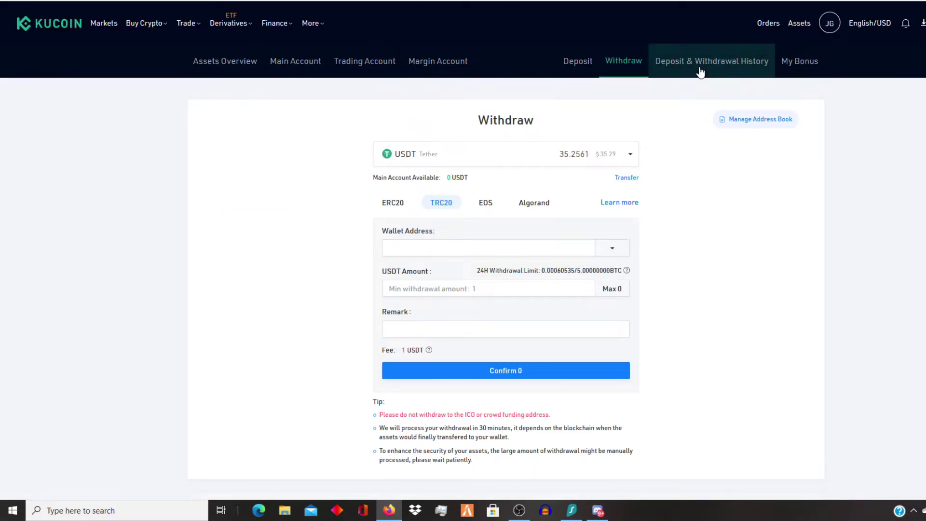
pyautogui.click(701, 73)
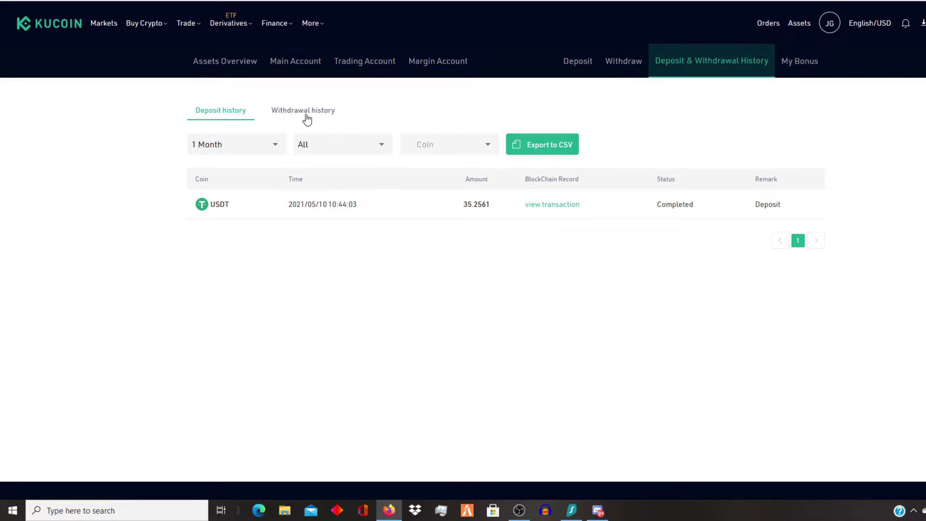
pyautogui.click(273, 113)
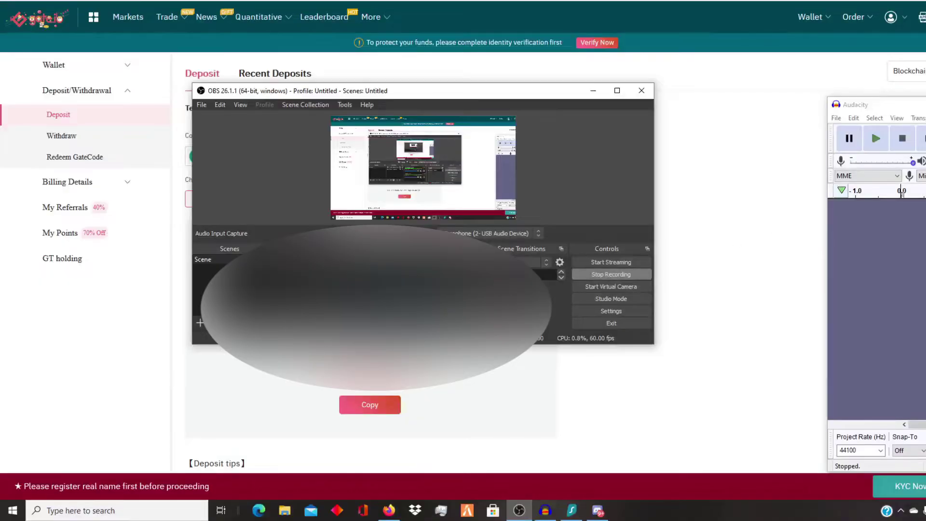
pyautogui.click(922, 138)
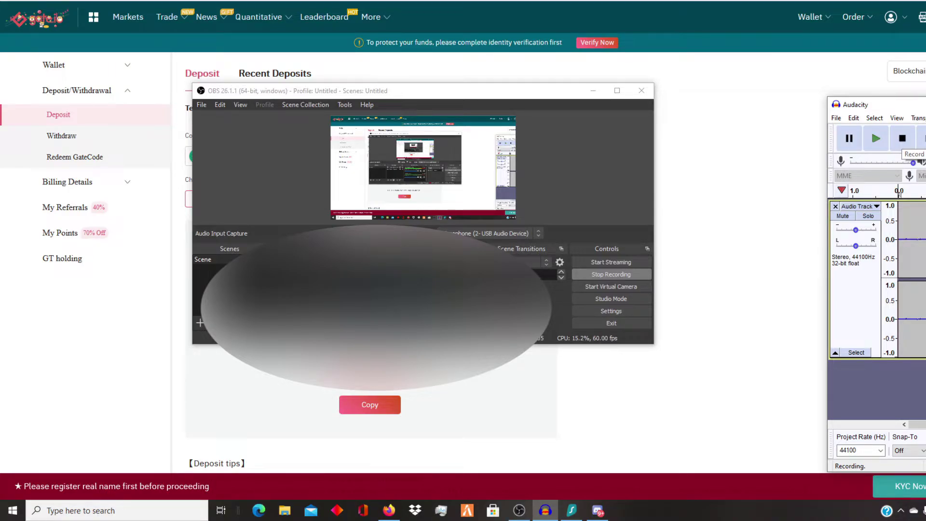
# Step: Open Gate.io's Wallet Funds Overview and confirm 34.26 USD total, all in the Spot Account
pyautogui.click(769, 167)
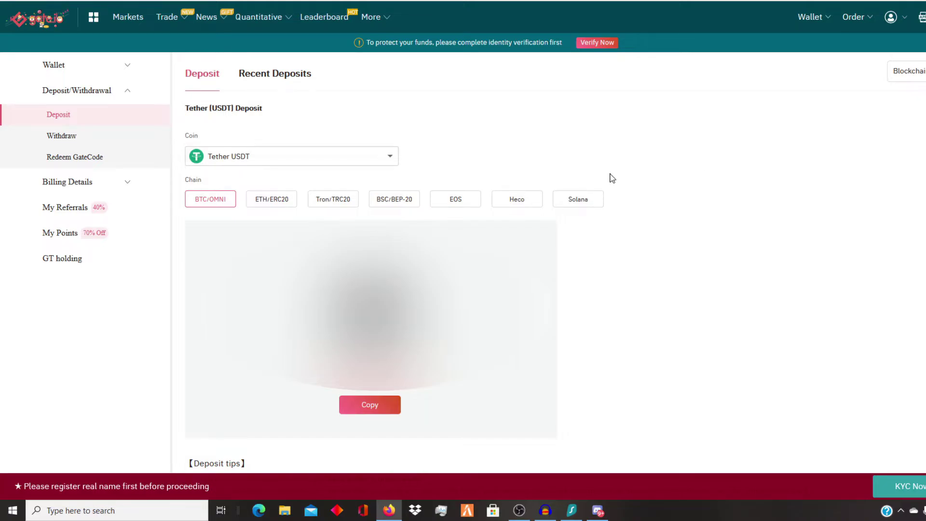
pyautogui.scroll(-5, 609, 178)
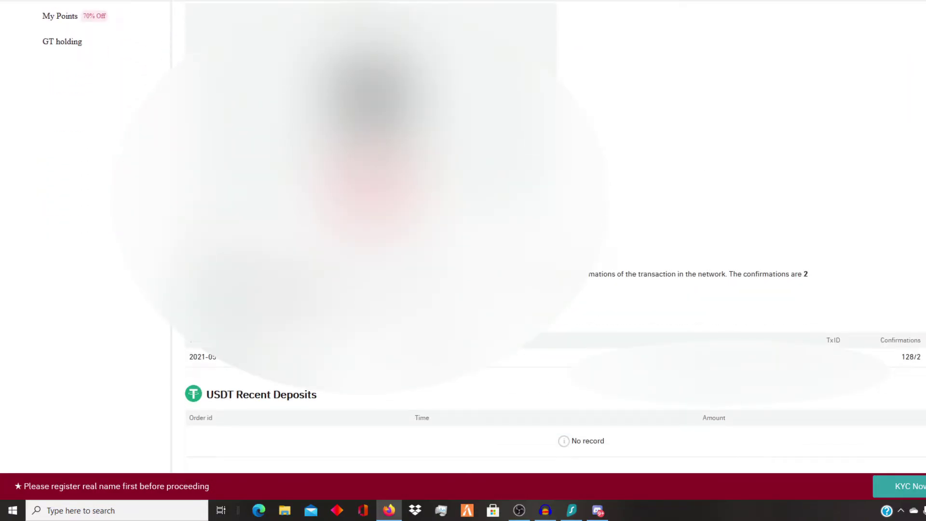
pyautogui.scroll(5, 33, 239)
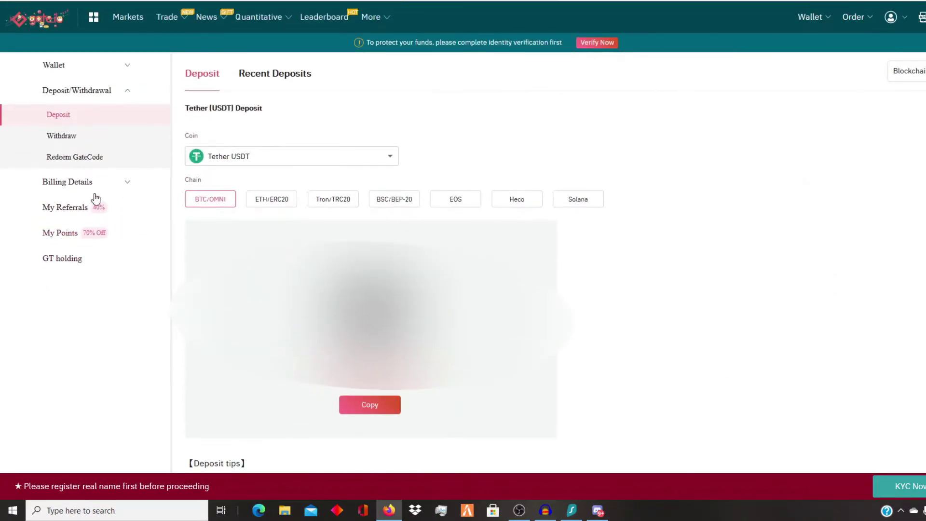
pyautogui.click(65, 72)
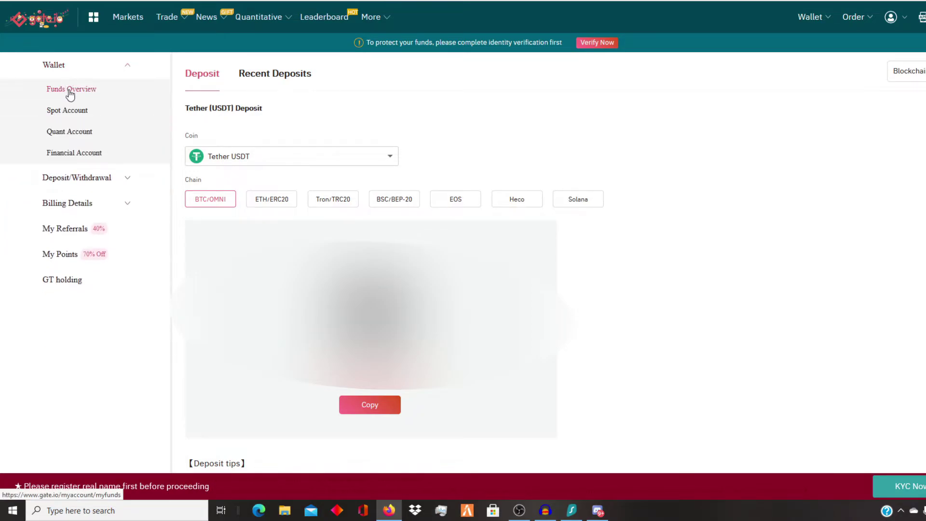
pyautogui.click(71, 93)
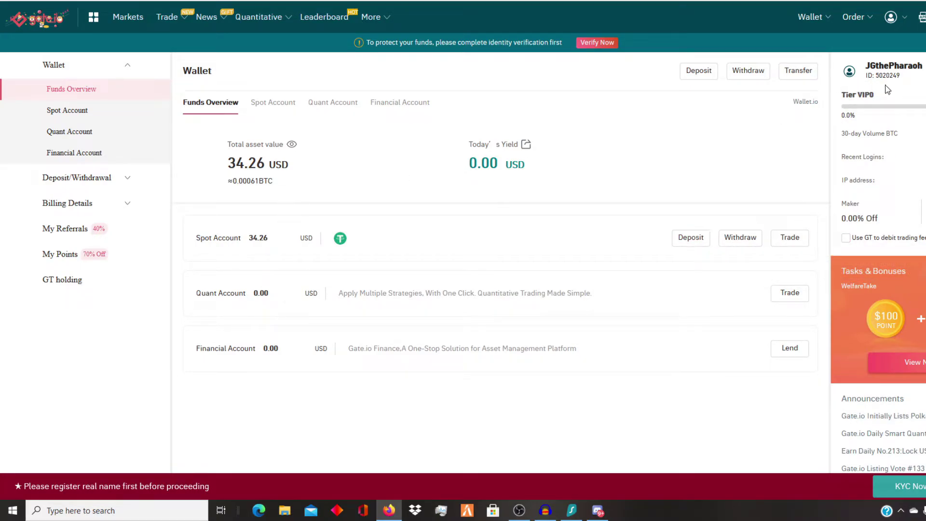
pyautogui.moveTo(93, 17)
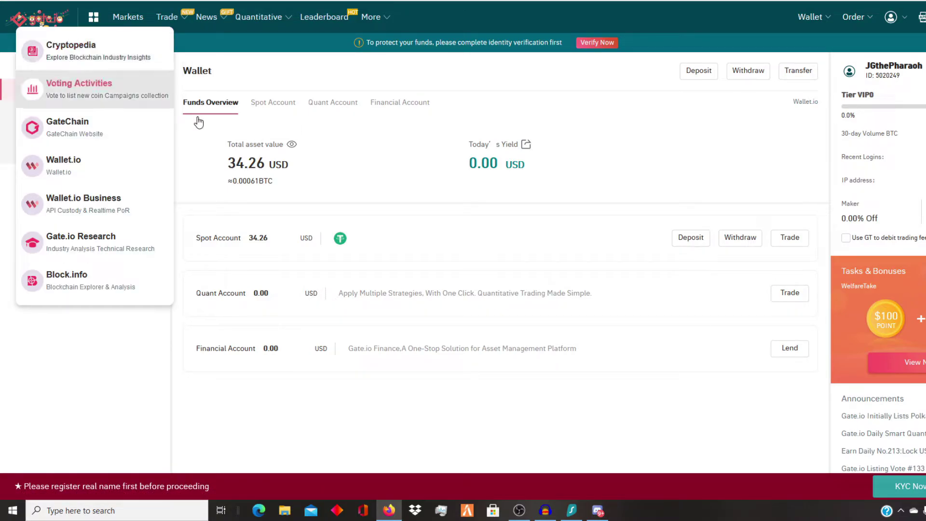
pyautogui.scroll(-1, 373, 136)
pyautogui.scroll(-2, 372, 136)
pyautogui.scroll(3, 290, 97)
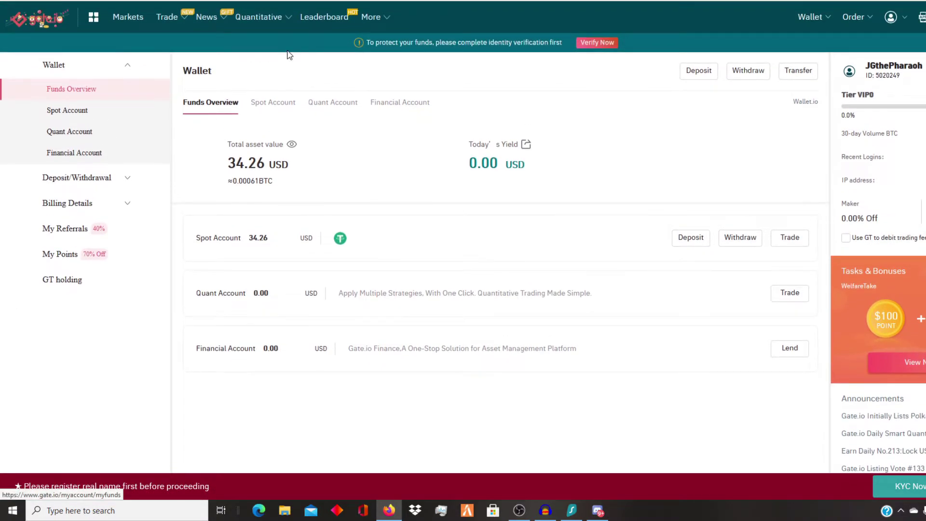
# Step: Browse the 697-pair USDT Markets list and open the SHIB/USDT trading page
pyautogui.click(129, 21)
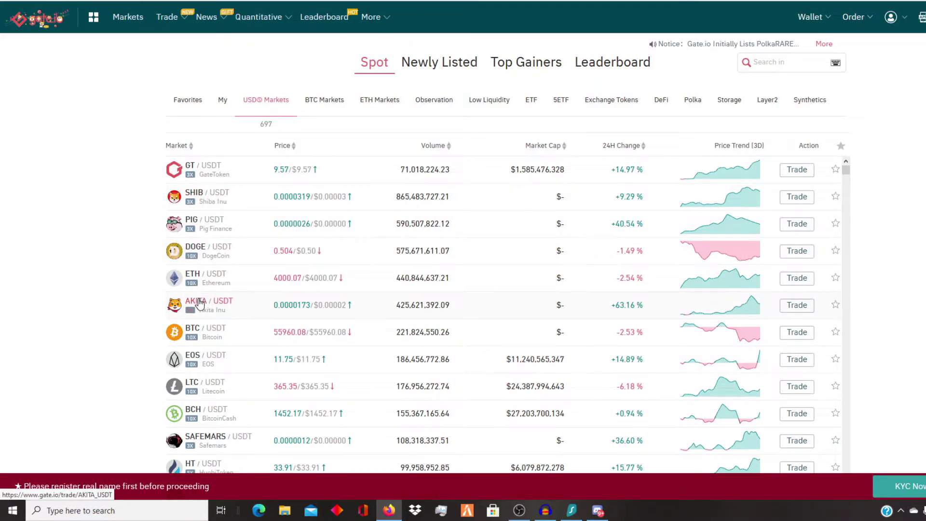
pyautogui.scroll(-5, 200, 303)
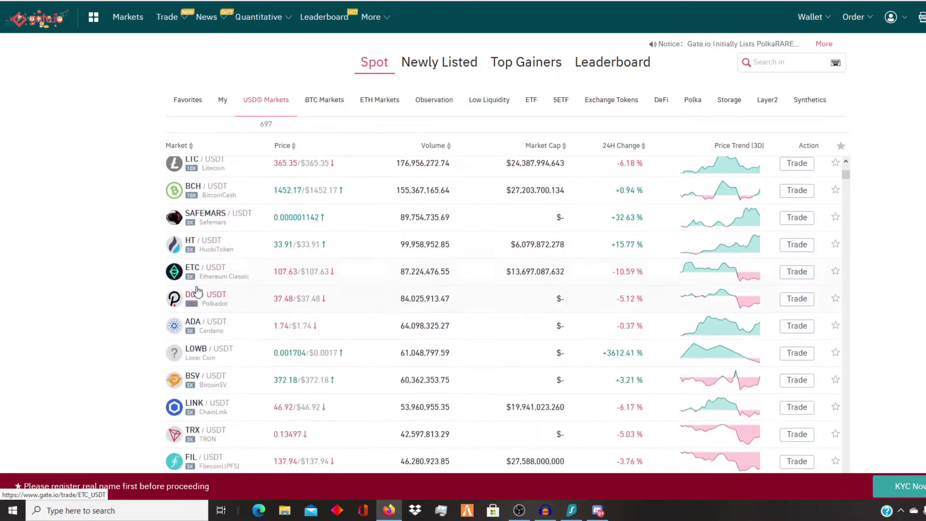
pyautogui.scroll(-10, 203, 287)
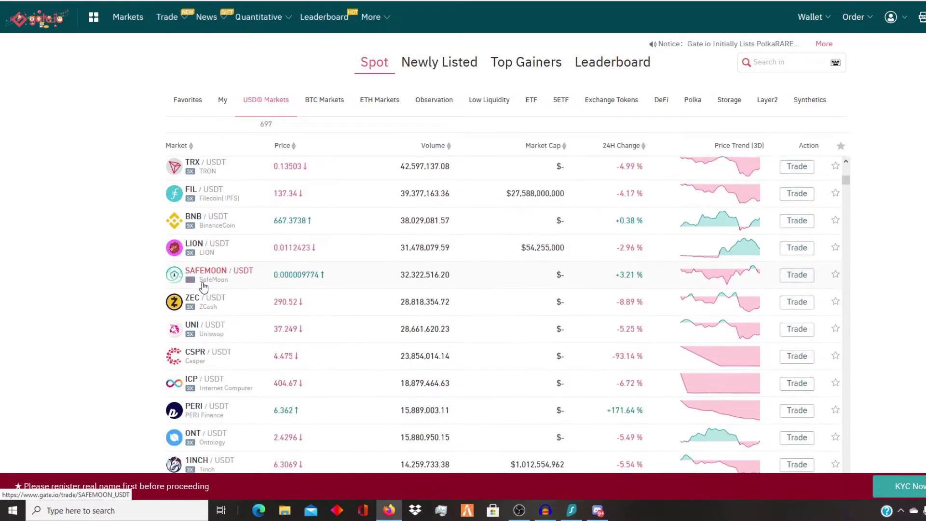
pyautogui.scroll(2, 224, 236)
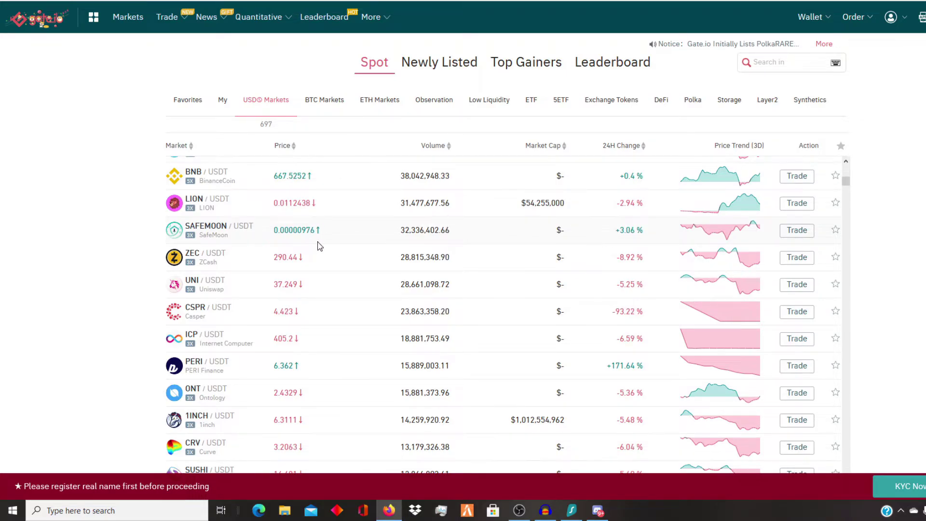
pyautogui.scroll(5, 256, 236)
pyautogui.scroll(5, 192, 227)
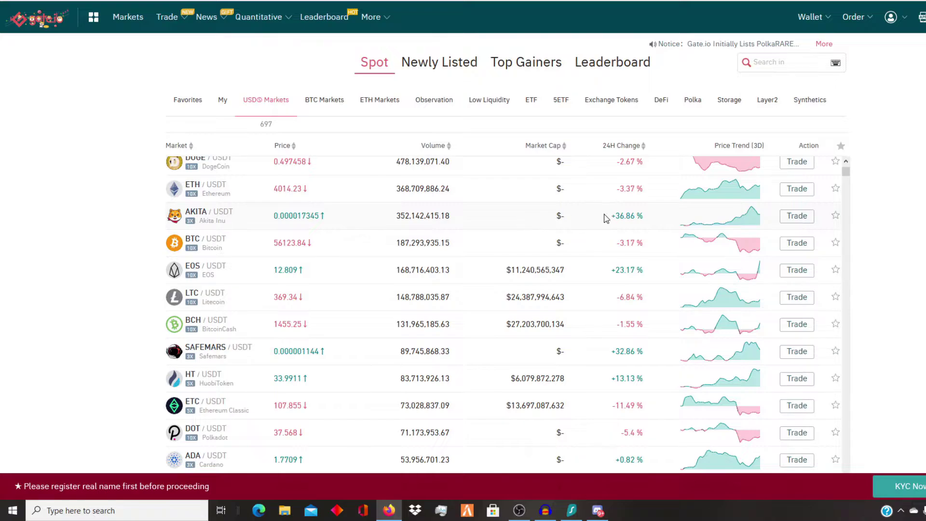
pyautogui.scroll(2, 599, 222)
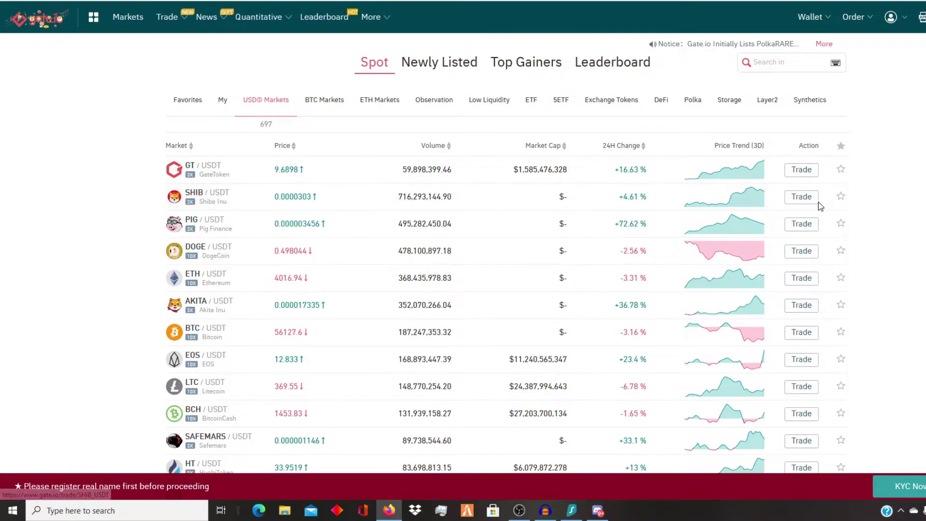
pyautogui.click(796, 206)
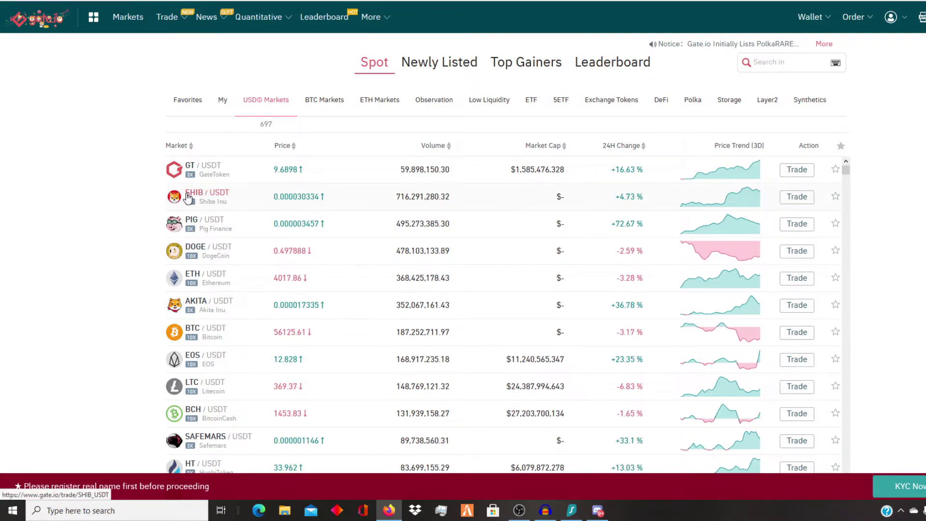
# Step: Review the SHIB/USDT page showing a 34.2561 USDT buying balance, then go back to the markets list
pyautogui.scroll(-2, 227, 182)
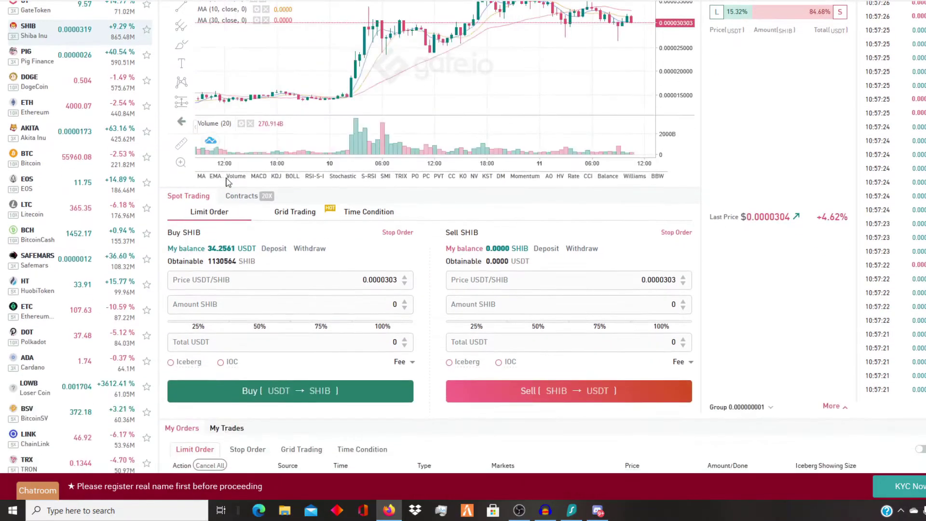
pyautogui.scroll(1, 226, 182)
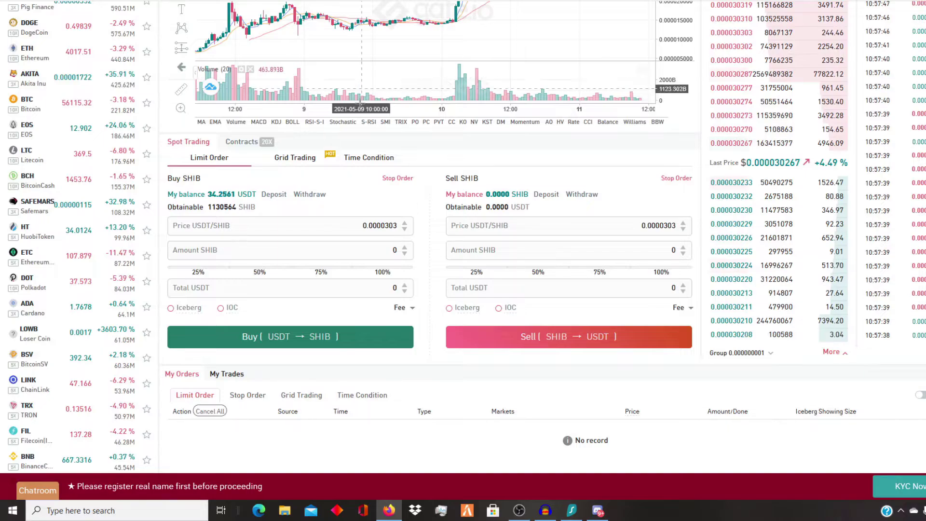
pyautogui.hotkey('alt', 'Left')
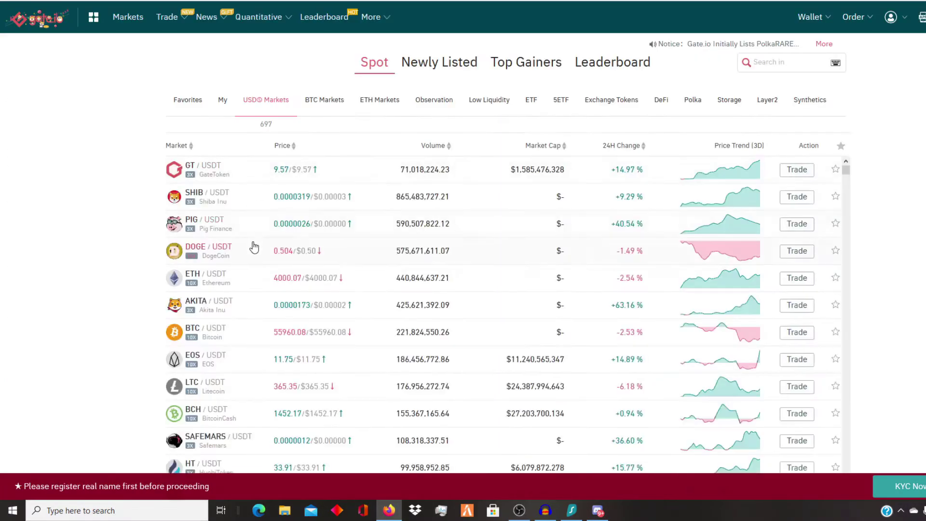
# Step: Open the AKITA/USDT trading page and look over its chart and order forms
pyautogui.click(237, 305)
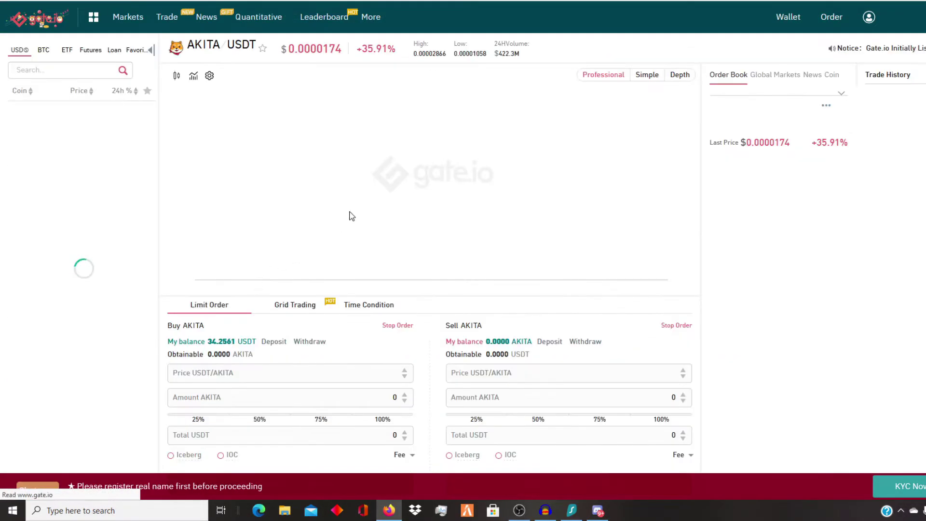
pyautogui.scroll(-3, 241, 251)
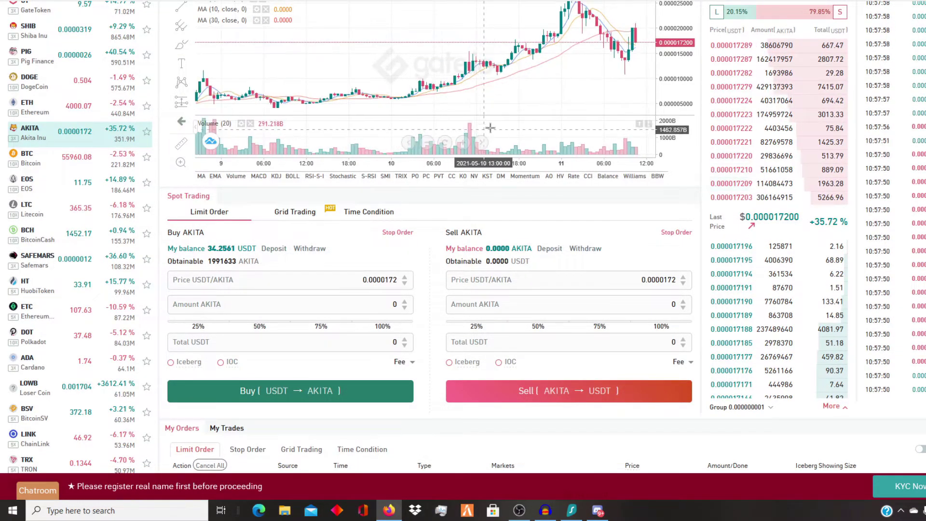
pyautogui.scroll(5, 602, 152)
pyautogui.scroll(3, 542, 141)
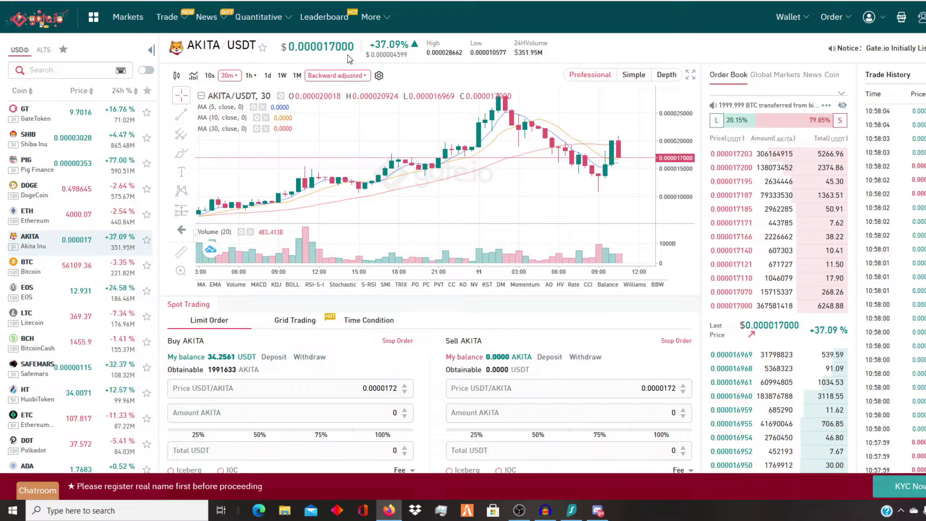
pyautogui.moveTo(295, 320)
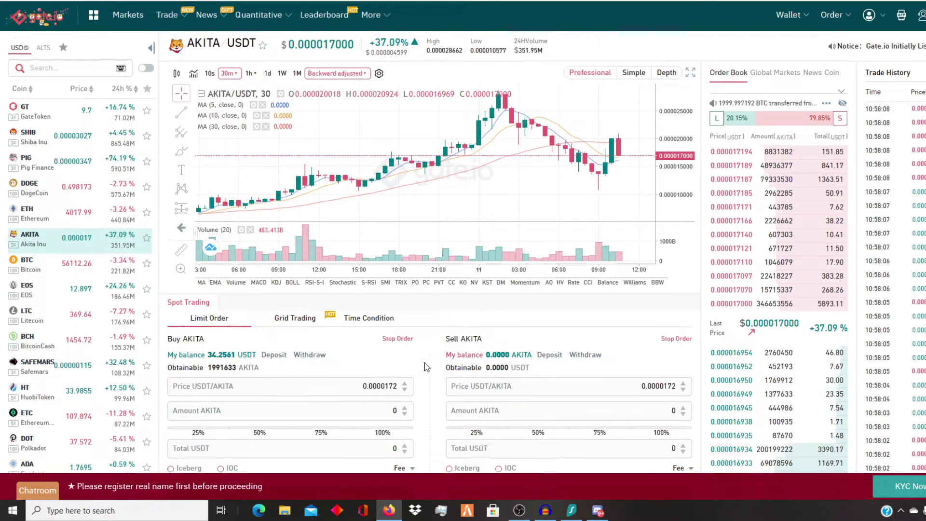
pyautogui.scroll(-3, 426, 367)
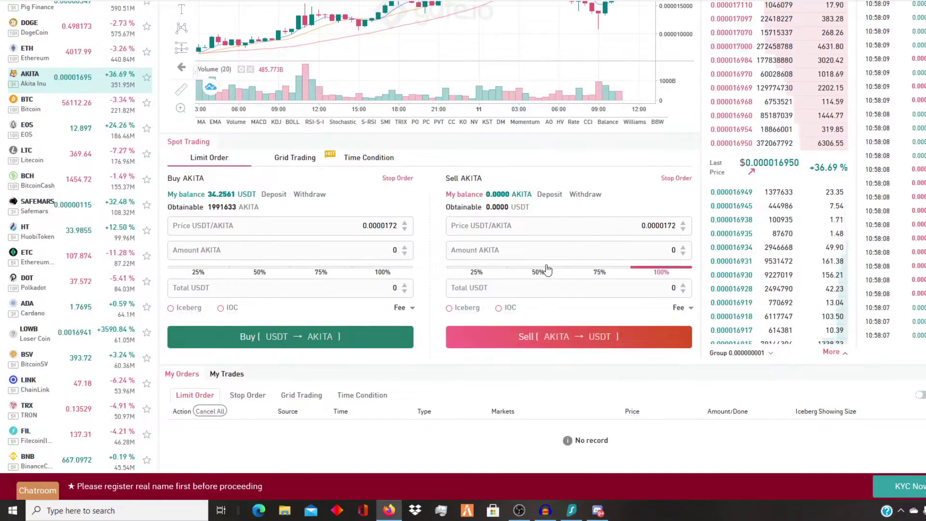
pyautogui.scroll(3, 548, 270)
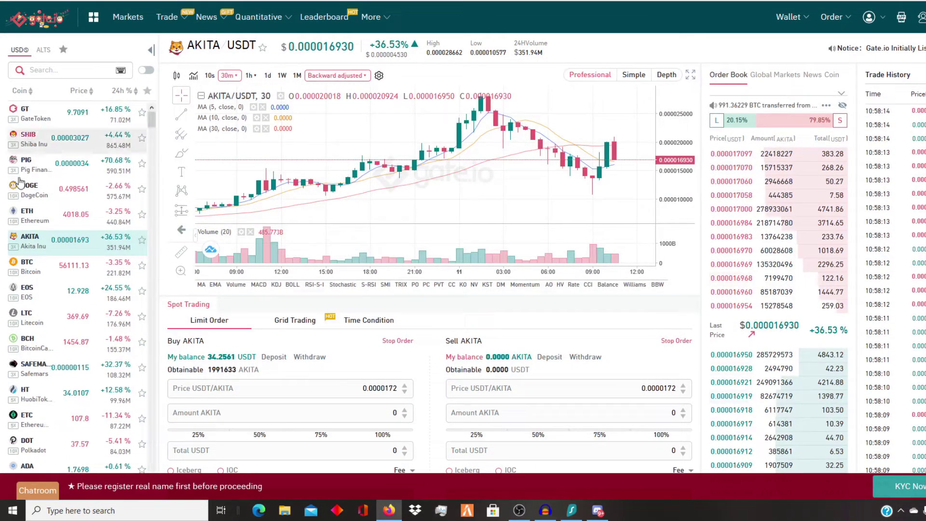
# Step: Switch the trading pair to SHIB/USDT from the left coin list
pyautogui.click(34, 139)
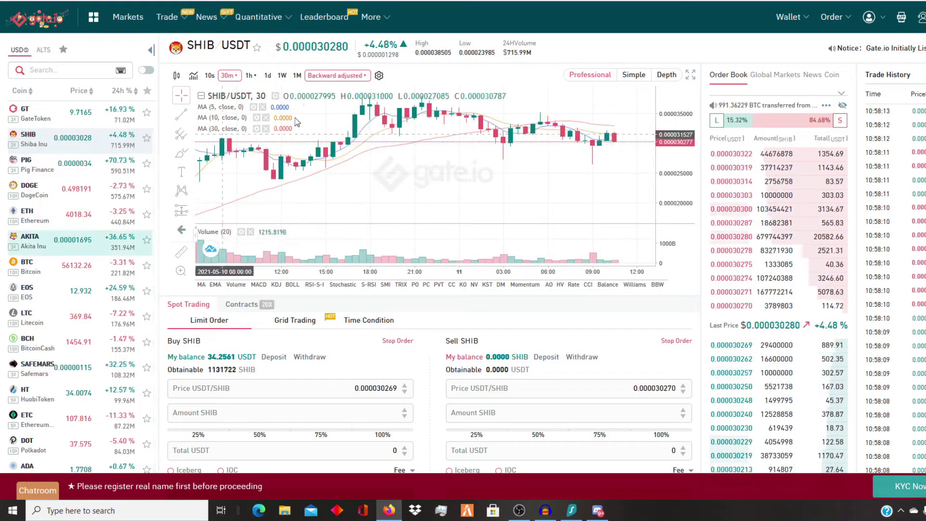
pyautogui.scroll(-1, 177, 331)
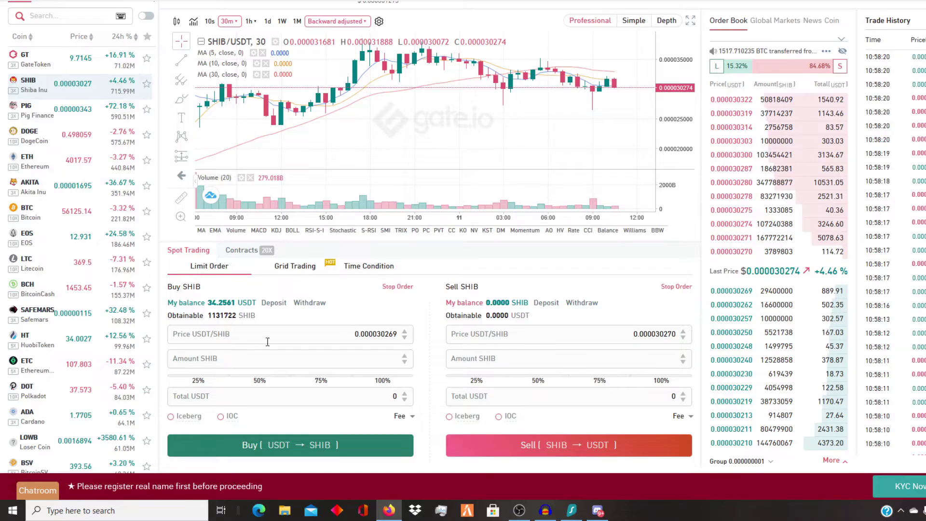
pyautogui.scroll(-1, 268, 341)
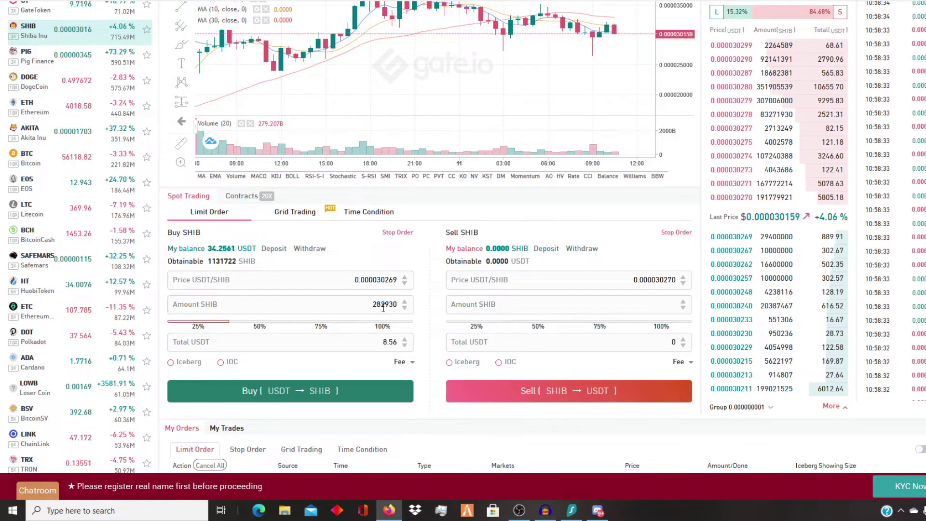
# Step: Set the SHIB buy to 100% of the balance, 1131722 SHIB at 0.000030269 USDT, and submit it
pyautogui.click(274, 326)
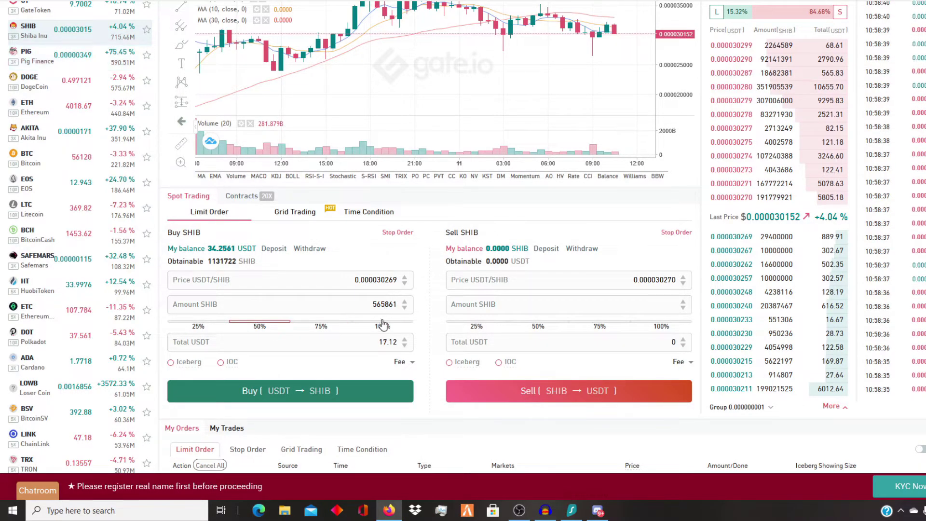
pyautogui.click(379, 327)
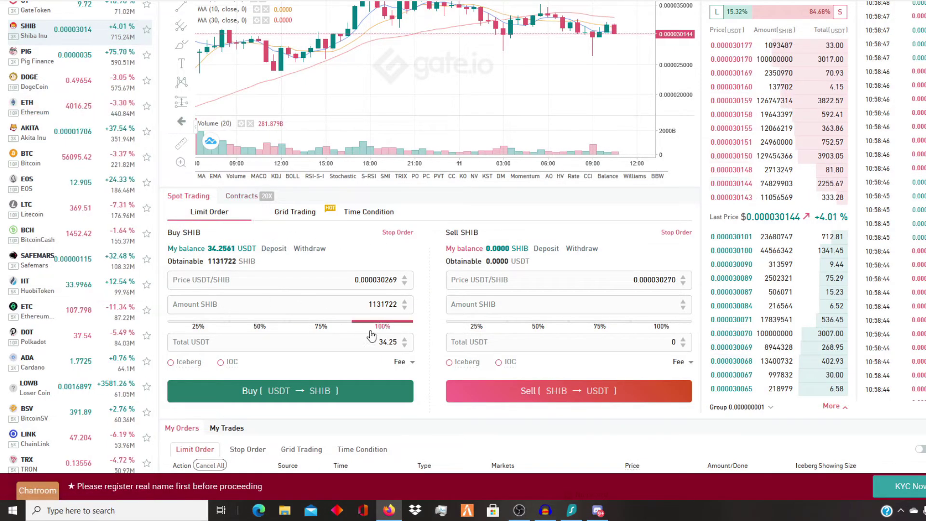
pyautogui.click(275, 395)
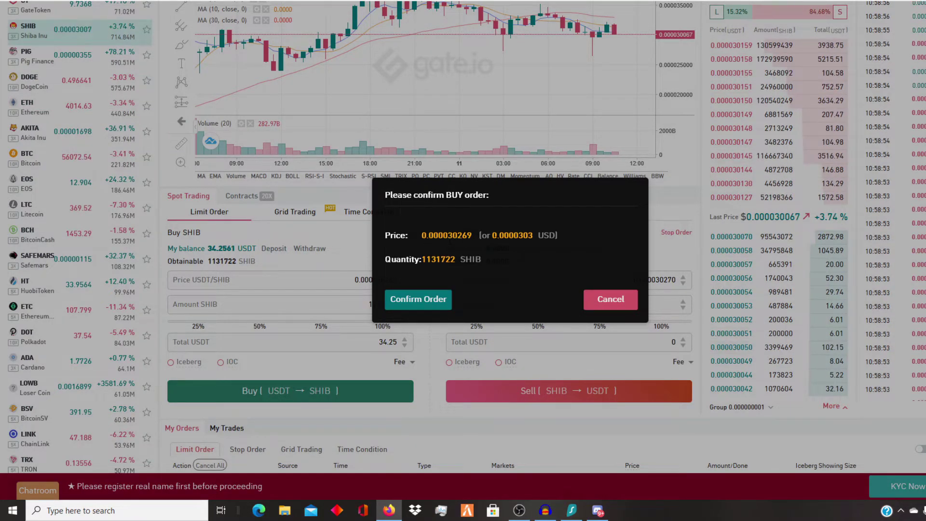
# Step: Back out of the first confirmation, resubmit the SHIB limit buy and confirm the order
pyautogui.click(609, 299)
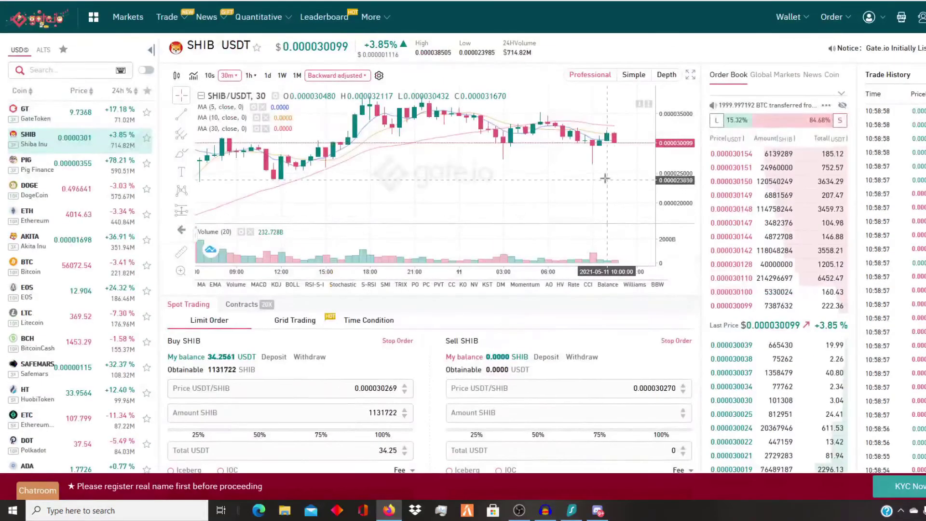
pyautogui.moveTo(273, 327)
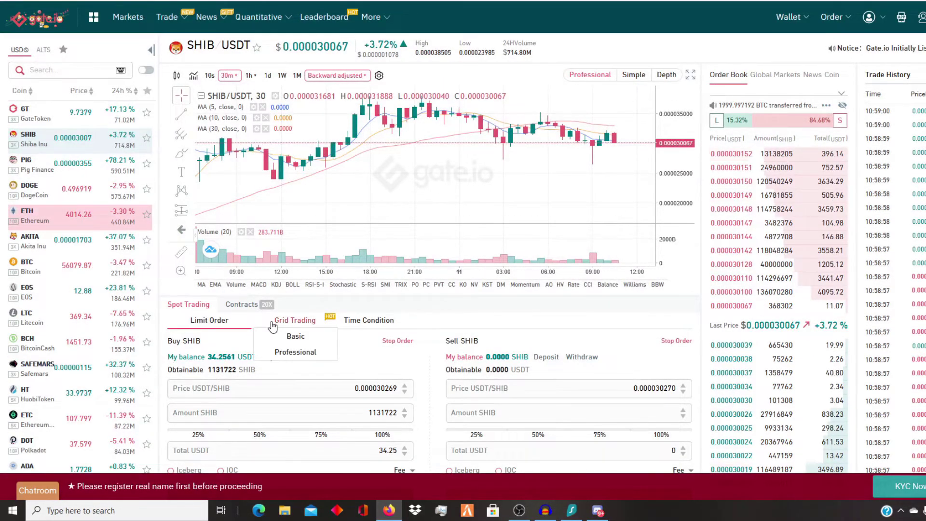
pyautogui.scroll(-2, 272, 327)
pyautogui.click(326, 389)
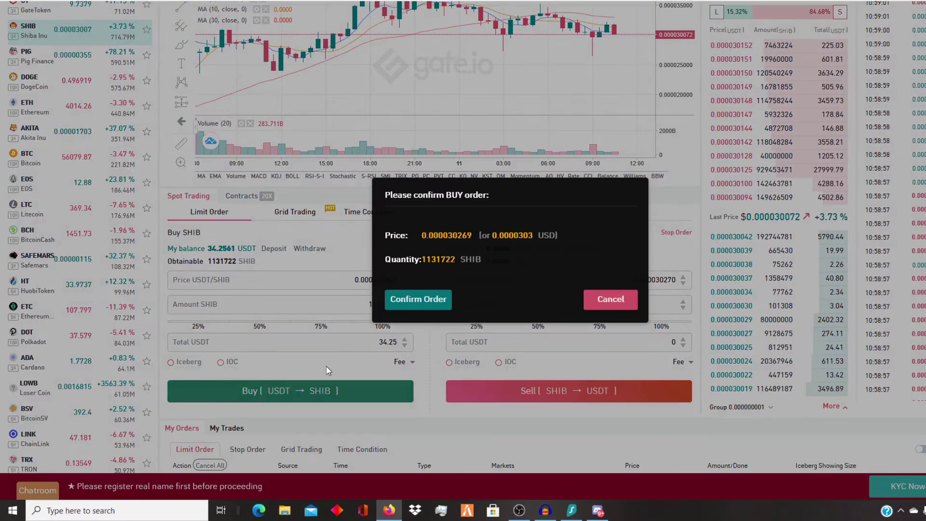
pyautogui.click(431, 303)
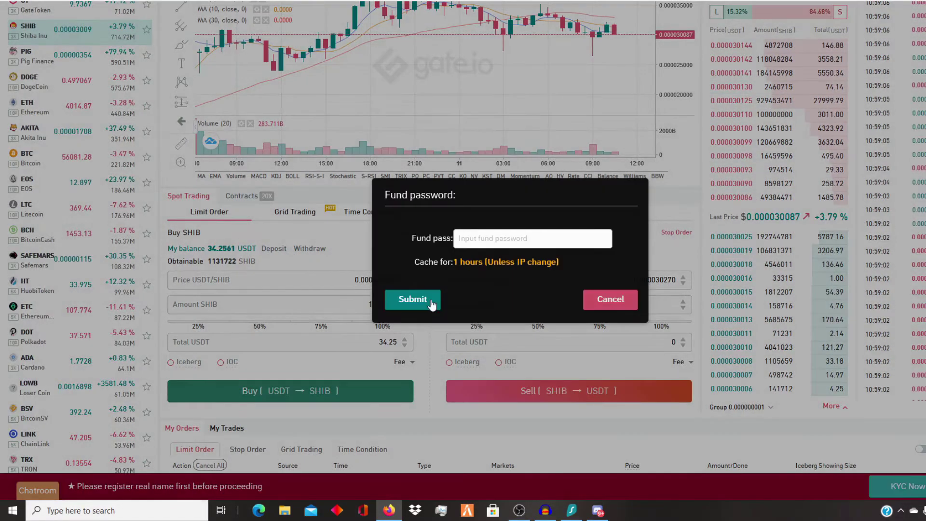
# Step: Enter the fund password to place the order, leaving USDT at 0.0000 and SHIB at 1129458.556
pyautogui.click(531, 234)
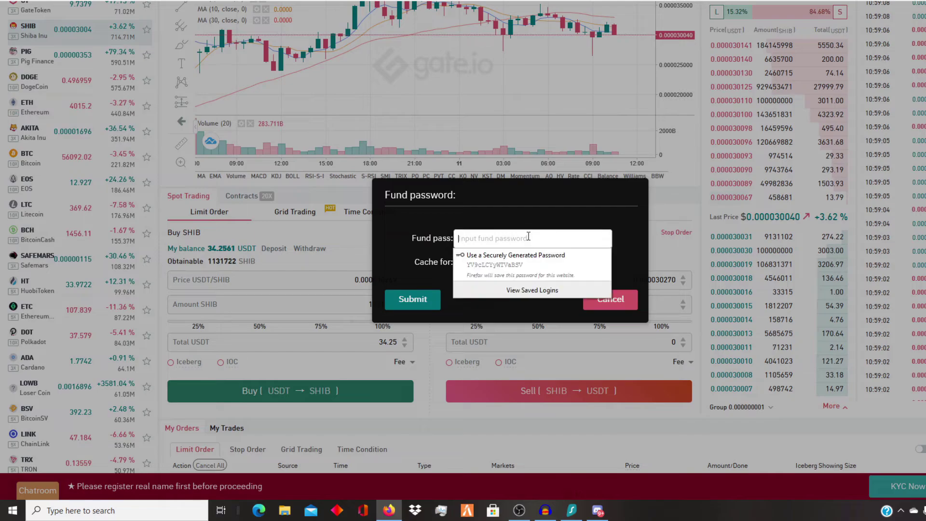
pyautogui.press('Return')
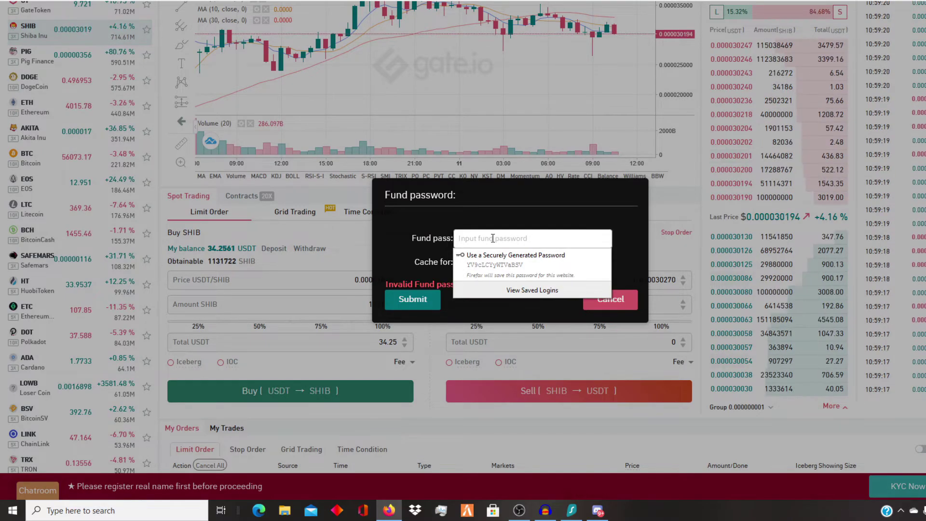
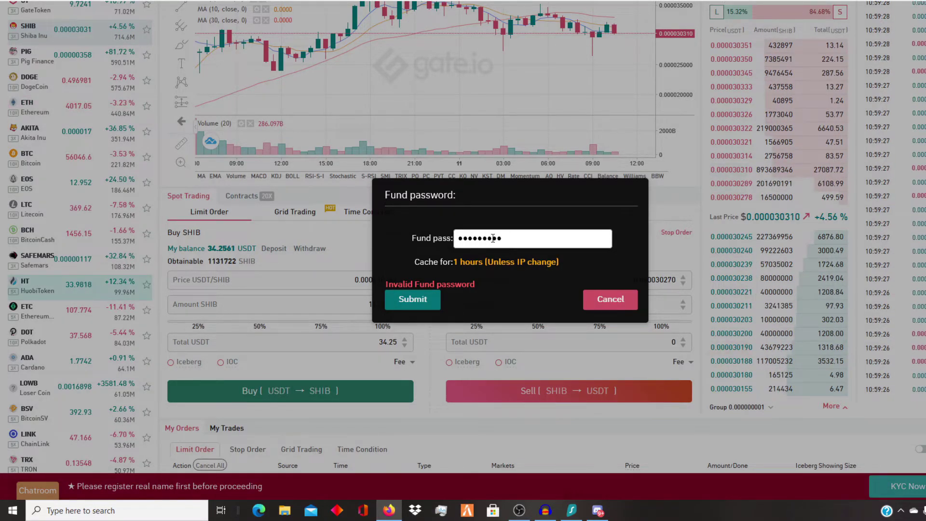
pyautogui.press('Return')
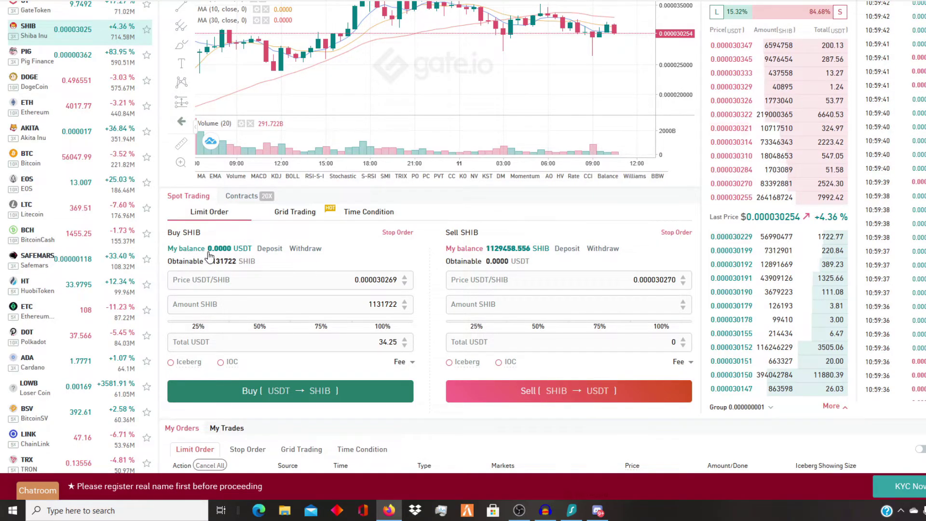
# Step: Go to Markets, then open the wallet's Spot Account to view the SHIB balance
pyautogui.scroll(3, 208, 255)
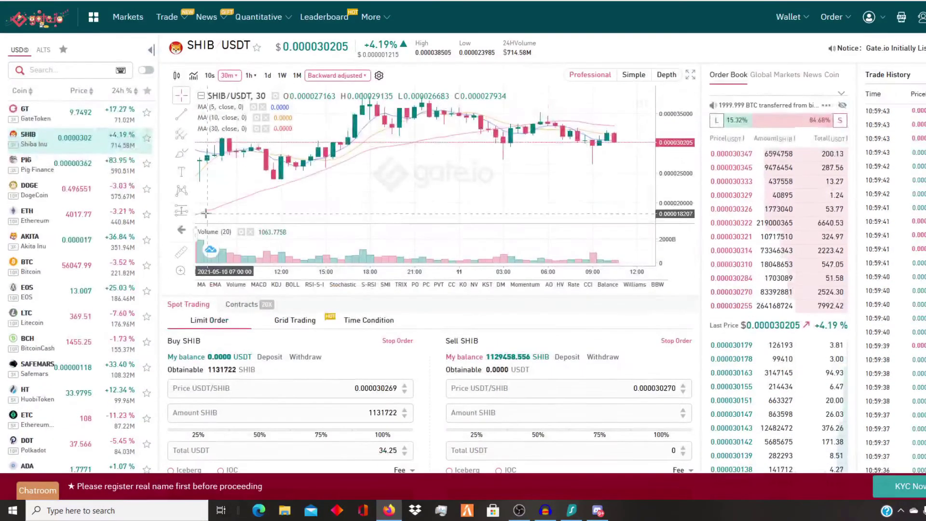
pyautogui.click(135, 22)
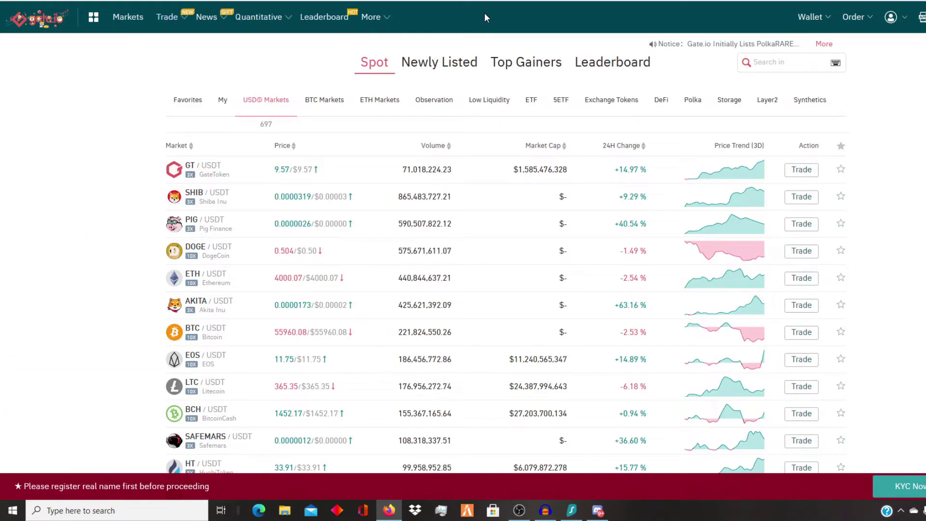
pyautogui.moveTo(813, 20)
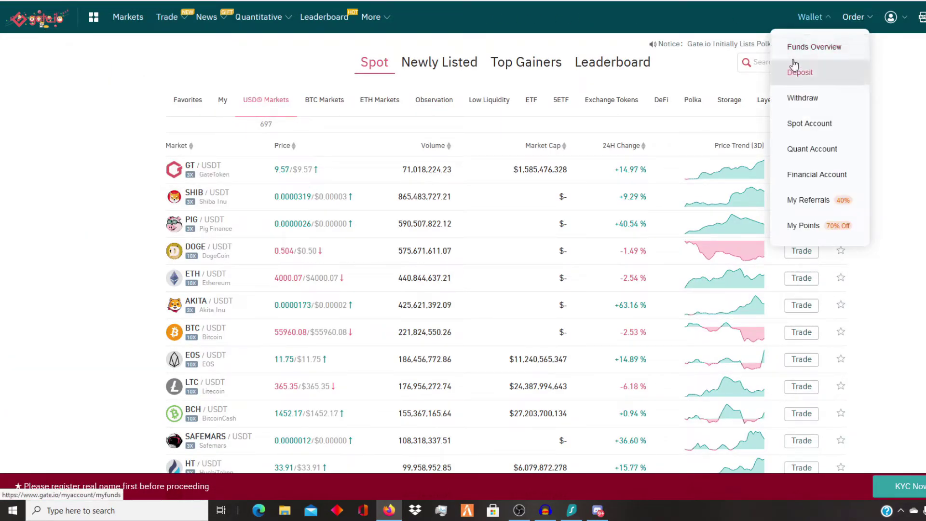
pyautogui.click(809, 123)
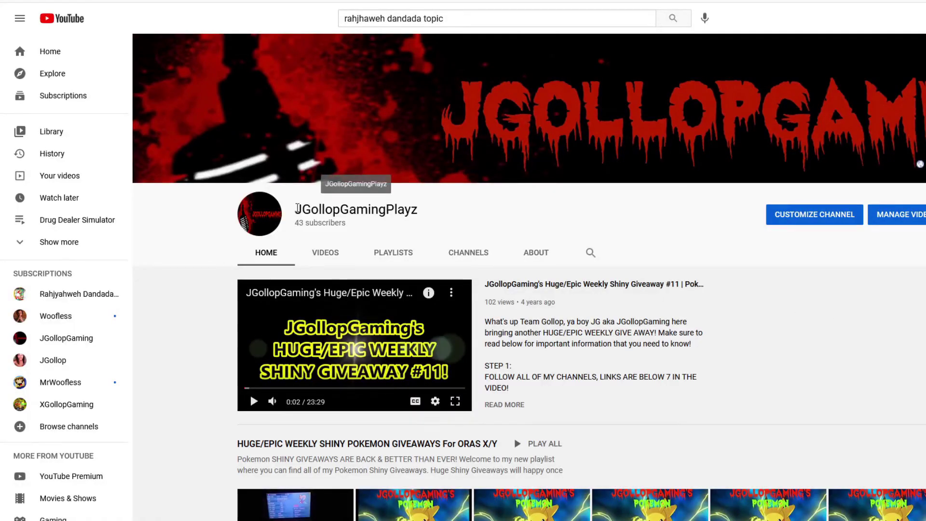
# Step: Show the current YouTube channel's list of linked channels
pyautogui.moveTo(295, 208); pyautogui.dragTo(331, 223)
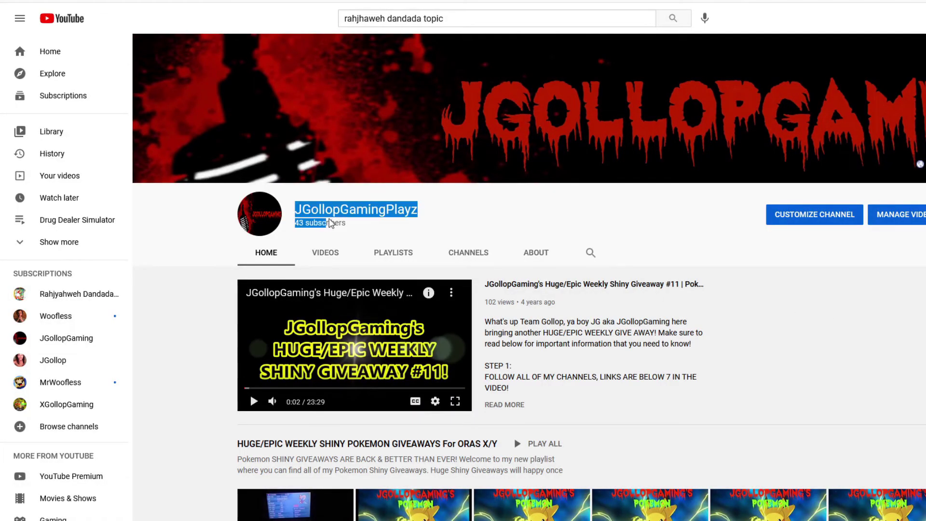
pyautogui.click(452, 226)
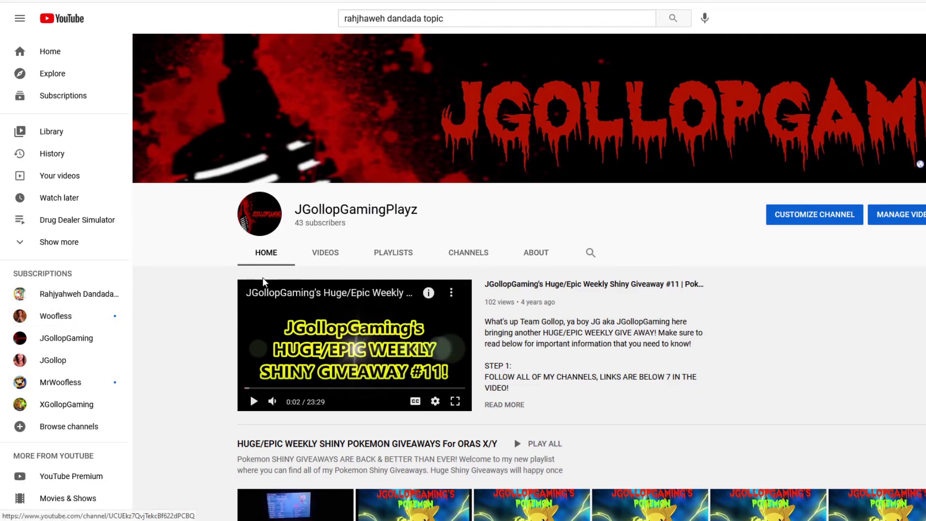
pyautogui.click(475, 265)
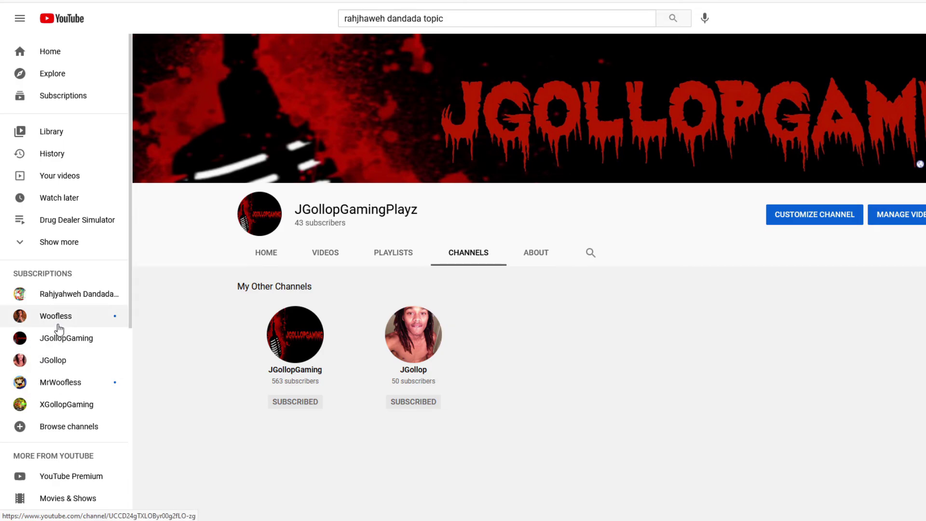
# Step: Open the subscribed artist's Topic channel on its Playlists tab, showing Top Tracks and Albums & Singles
pyautogui.click(67, 299)
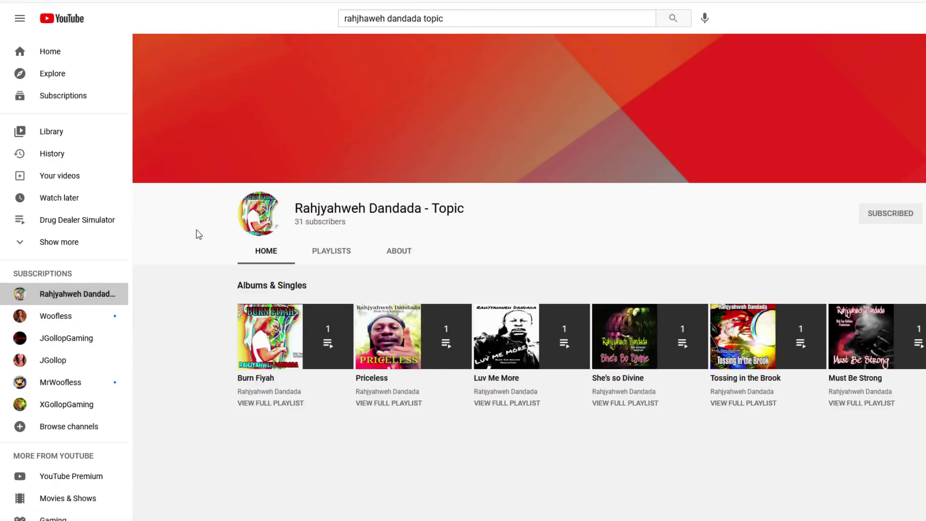
pyautogui.moveTo(295, 208); pyautogui.dragTo(366, 229)
pyautogui.click(397, 228)
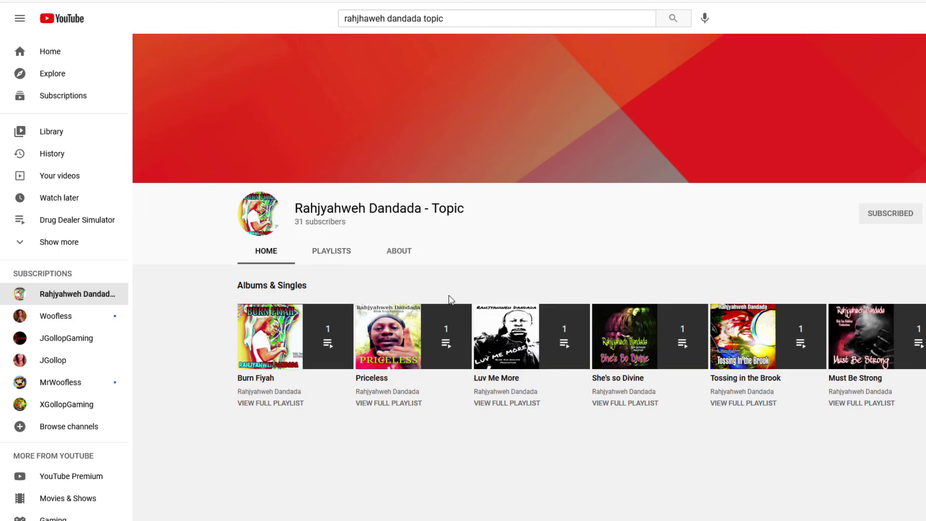
pyautogui.click(325, 247)
pyautogui.scroll(-3, 371, 328)
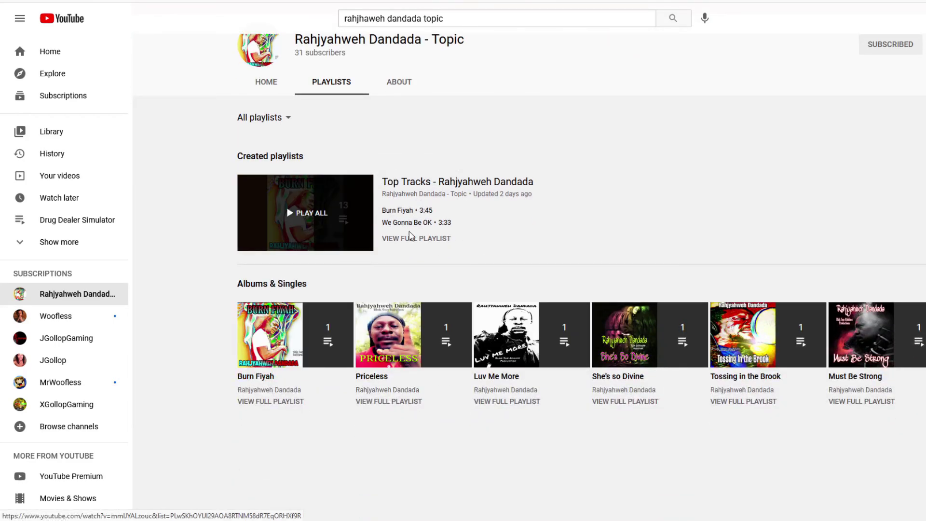
# Step: Open a subscribed gaming channel and browse its Videos tab
pyautogui.click(106, 348)
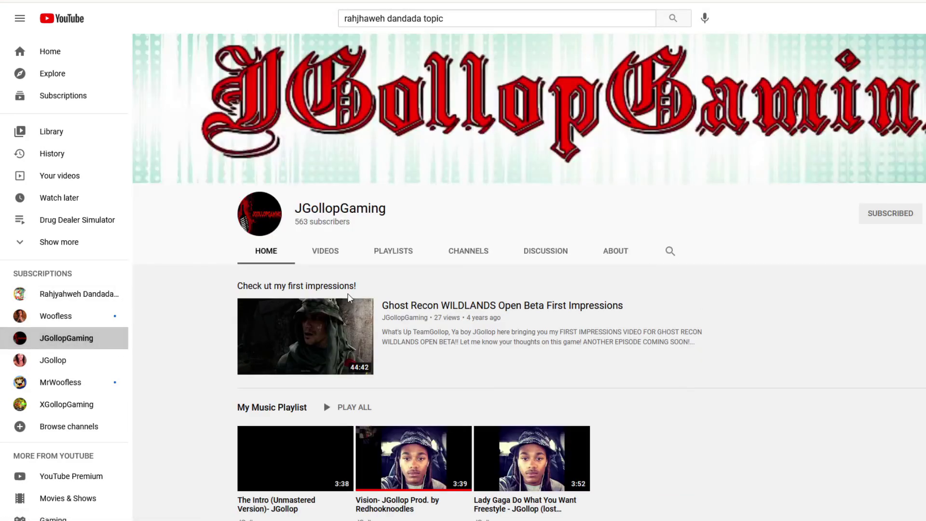
pyautogui.moveTo(296, 209); pyautogui.dragTo(363, 233)
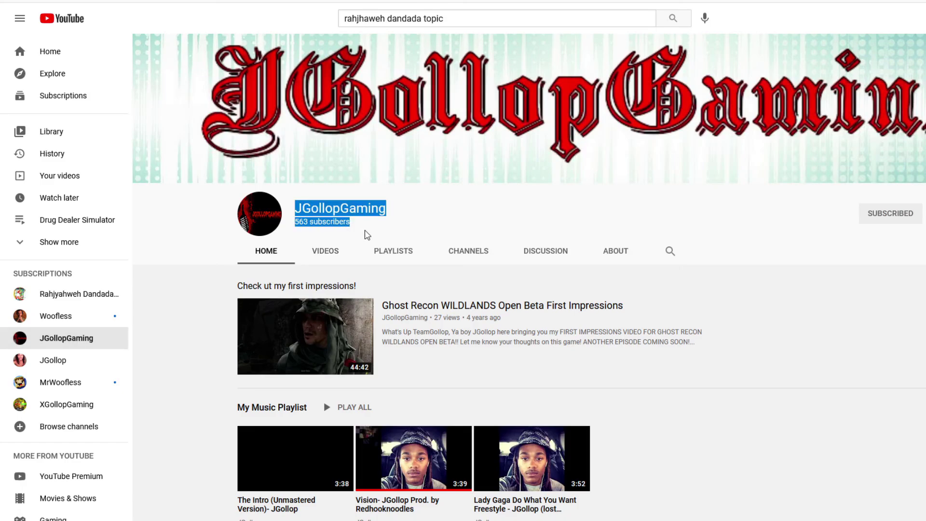
pyautogui.click(435, 225)
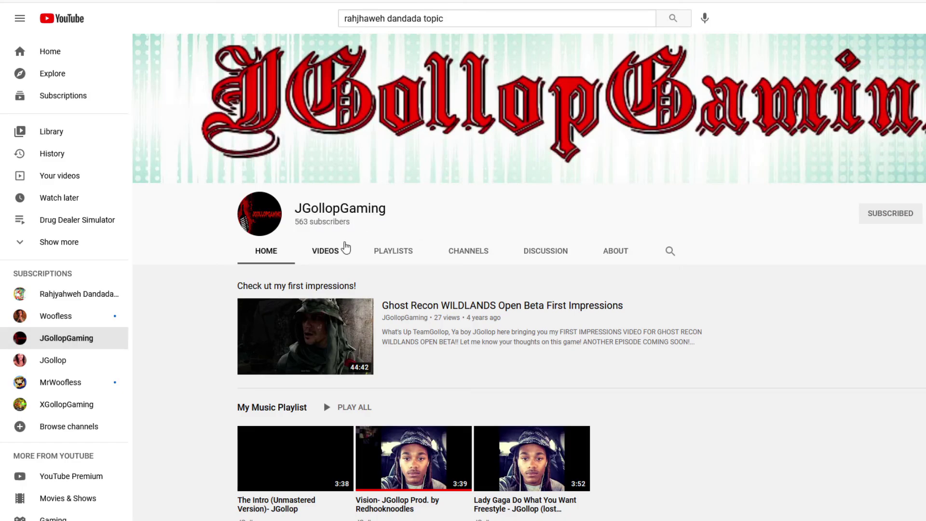
pyautogui.click(345, 248)
pyautogui.scroll(-5, 379, 248)
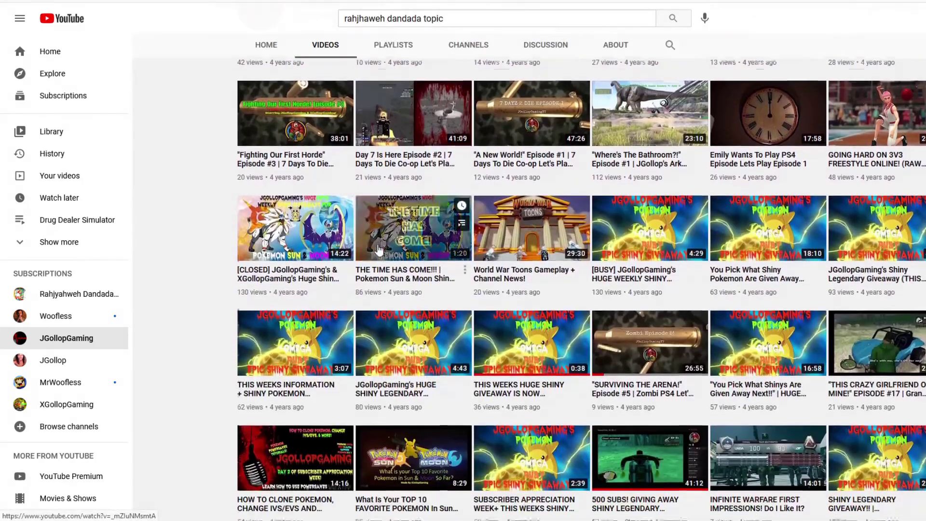
pyautogui.scroll(-10, 379, 248)
pyautogui.scroll(7, 380, 249)
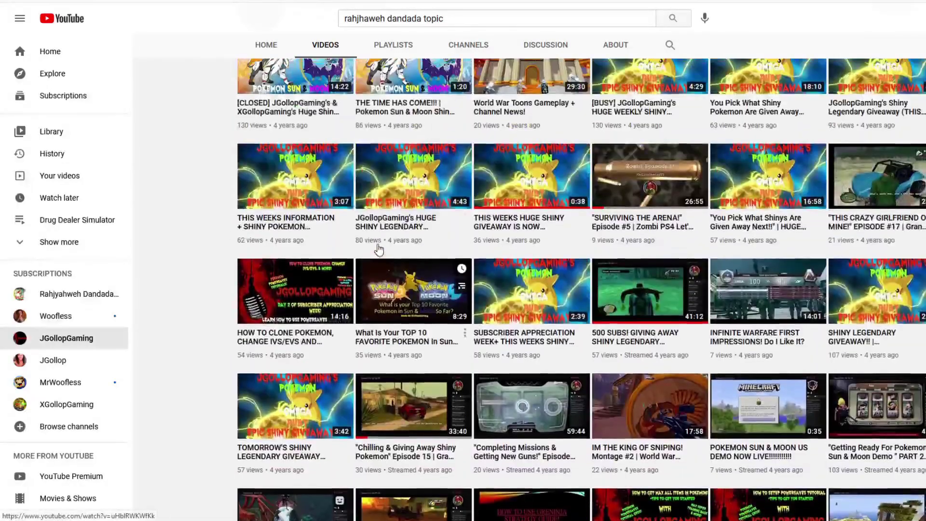
pyautogui.scroll(10, 378, 249)
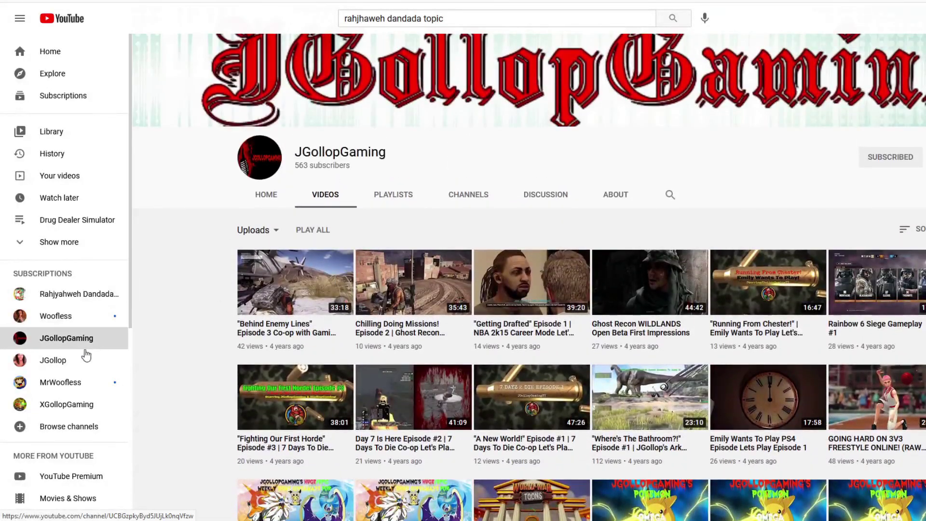
# Step: Open the next subscribed channel, with 50 subscribers, and browse its uploaded videos
pyautogui.click(86, 359)
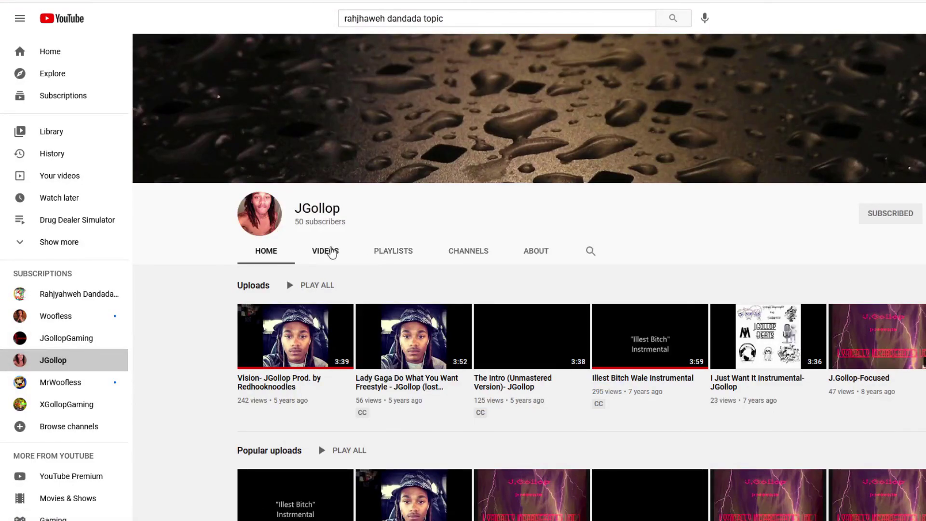
pyautogui.moveTo(299, 208); pyautogui.dragTo(324, 249)
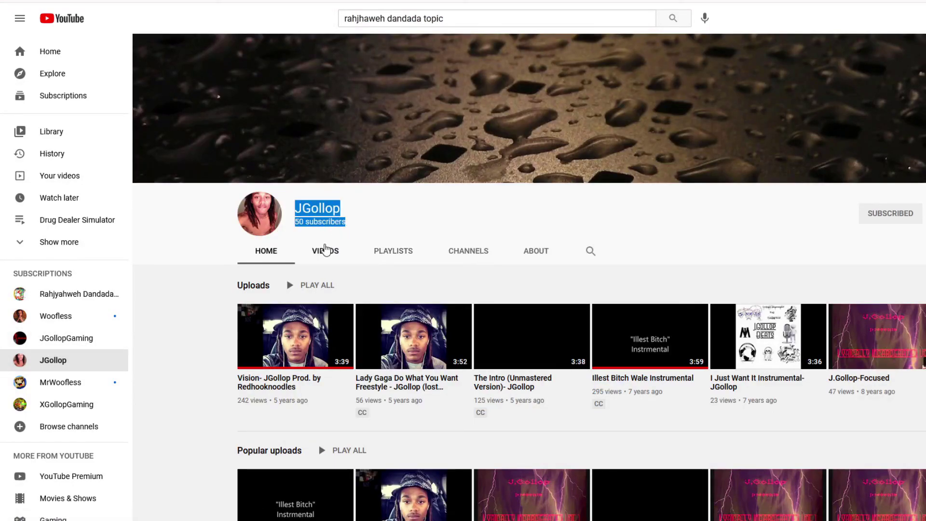
pyautogui.click(325, 250)
pyautogui.scroll(-1, 328, 240)
pyautogui.scroll(-3, 327, 240)
pyautogui.scroll(4, 326, 240)
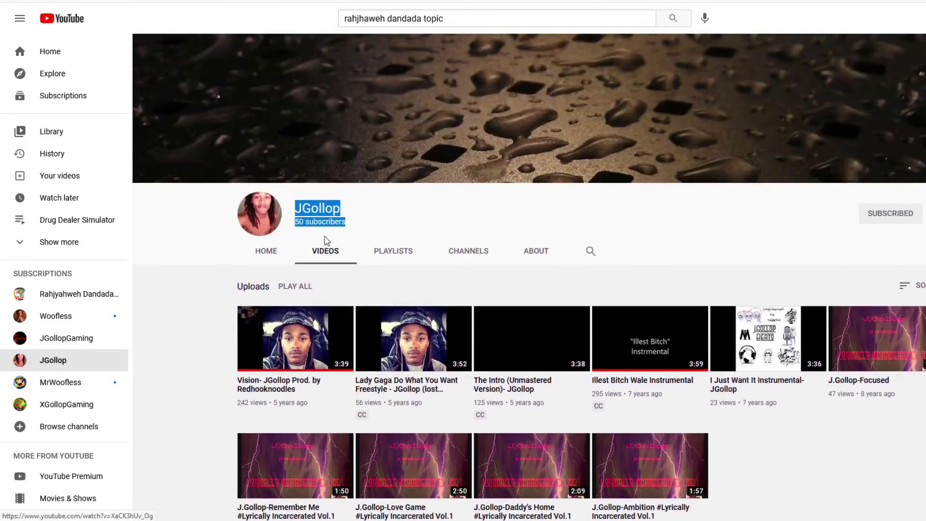